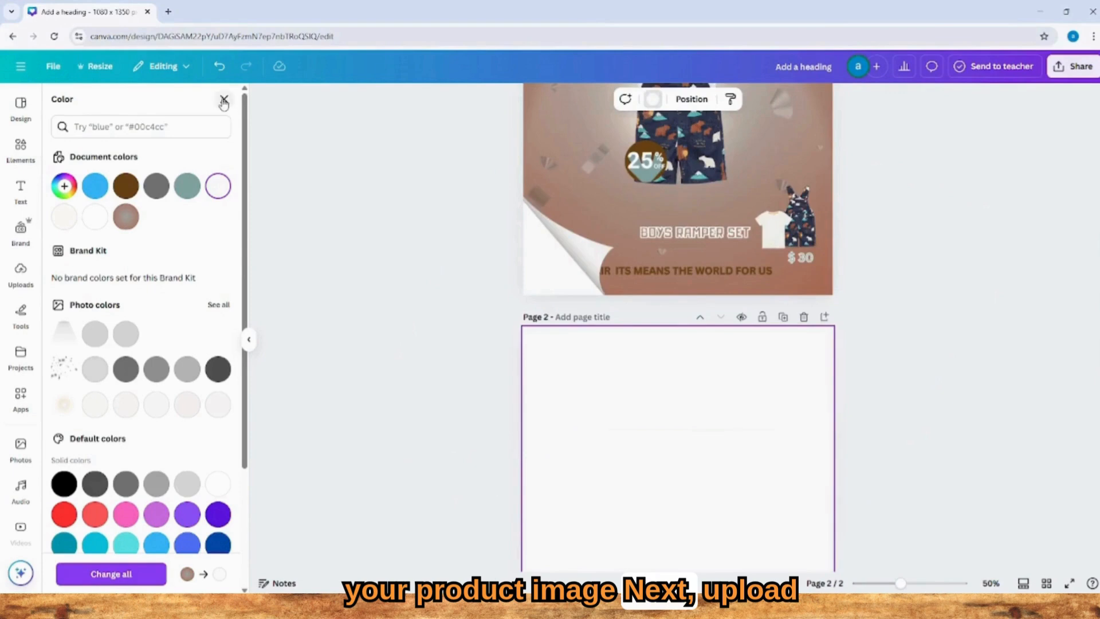
- Add the uploaded photo of the bear-print romper with white T-shirt to page 2
click(224, 102)
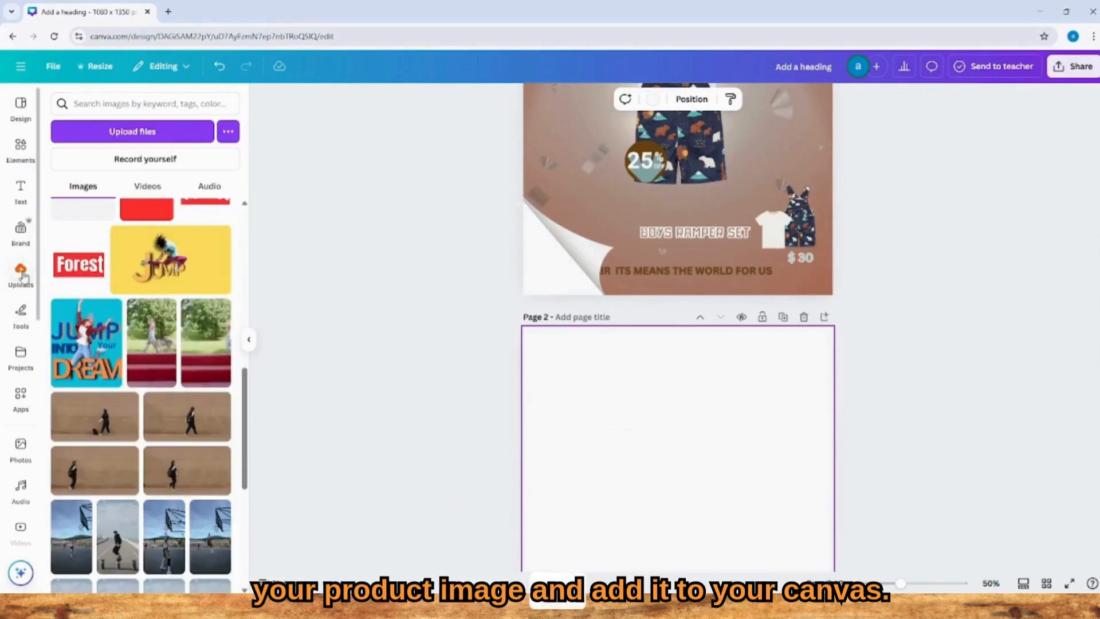
scroll(123, 259, up, 10)
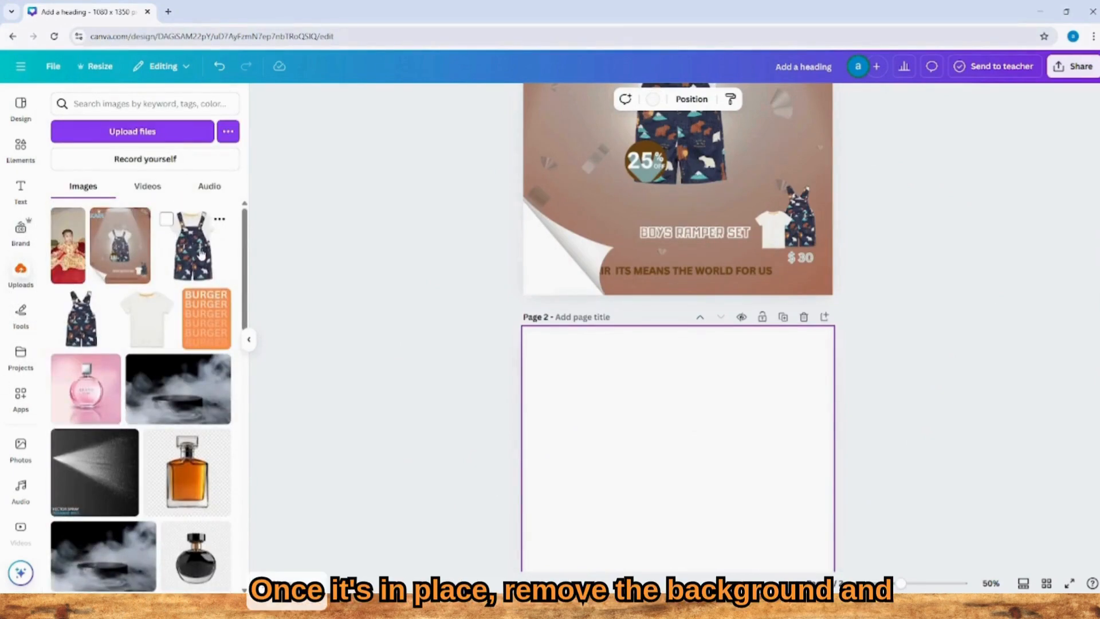
click(195, 259)
scroll(600, 153, down, 2)
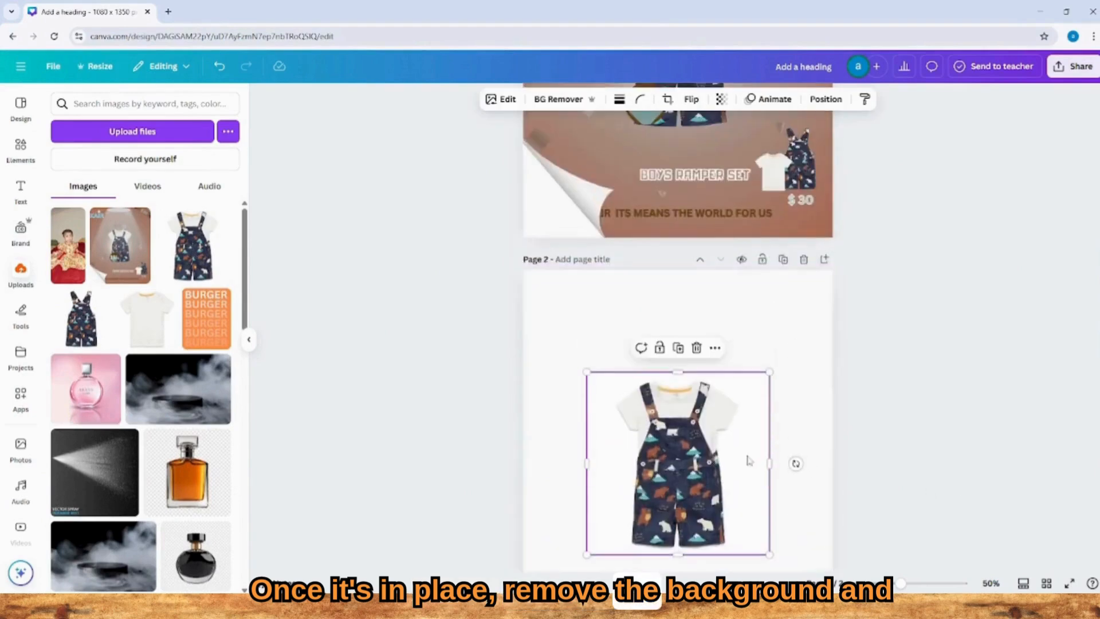
- Remove the romper photo's background and crop its empty left and right sides close to the clothing
click(558, 99)
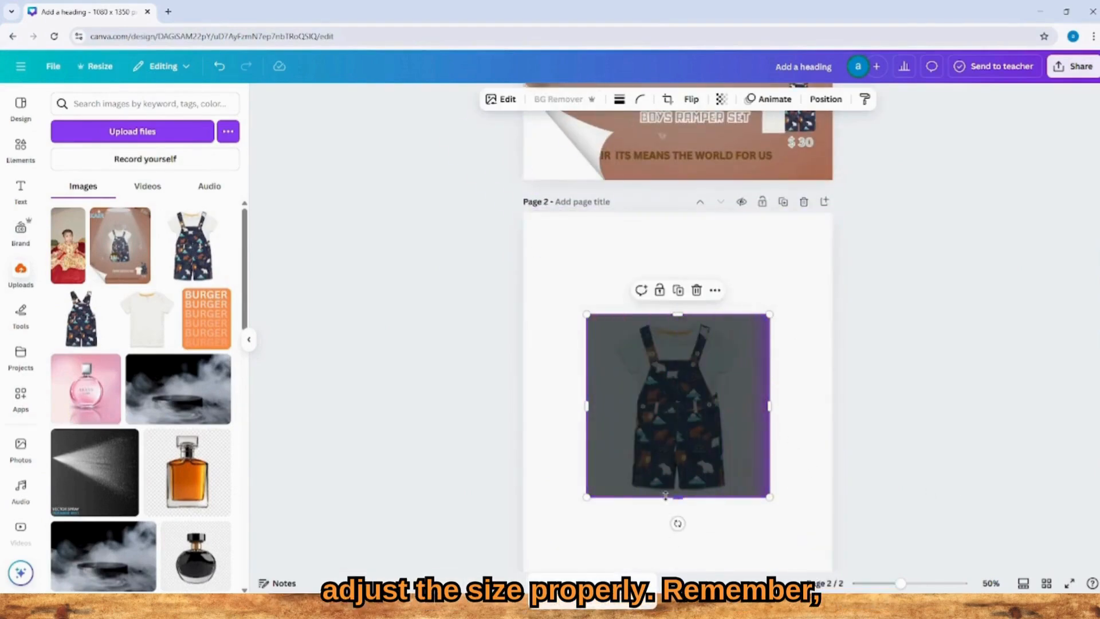
drag(586, 406, 614, 405)
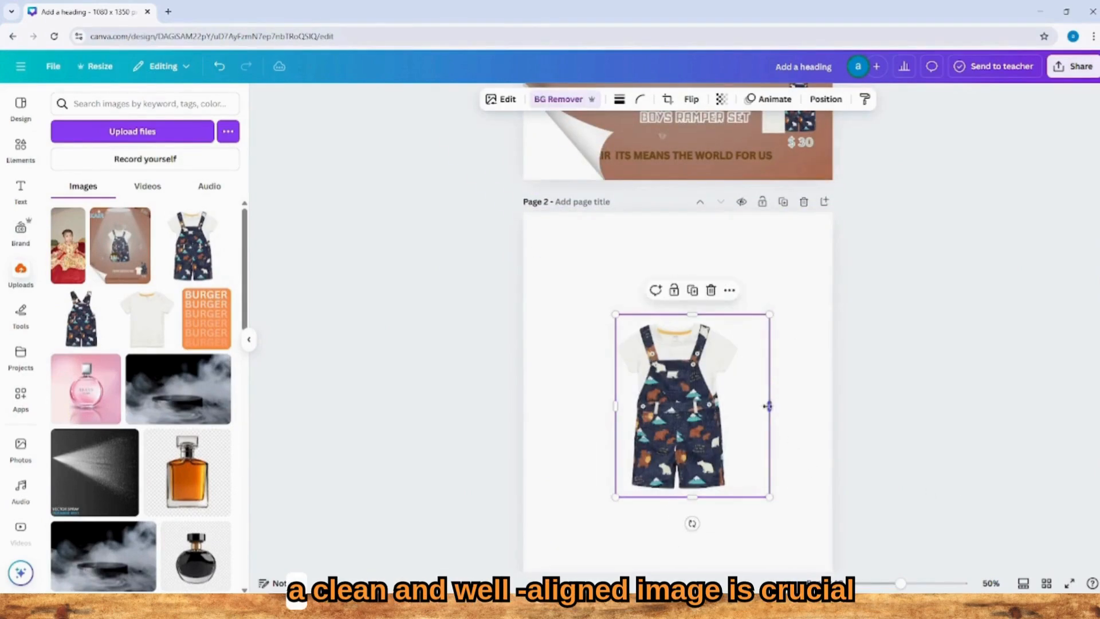
drag(769, 405, 744, 405)
scroll(803, 471, down, 1)
- Fill the page 2 background with the default grey-to-white gradient
click(781, 471)
scroll(733, 424, up, 3)
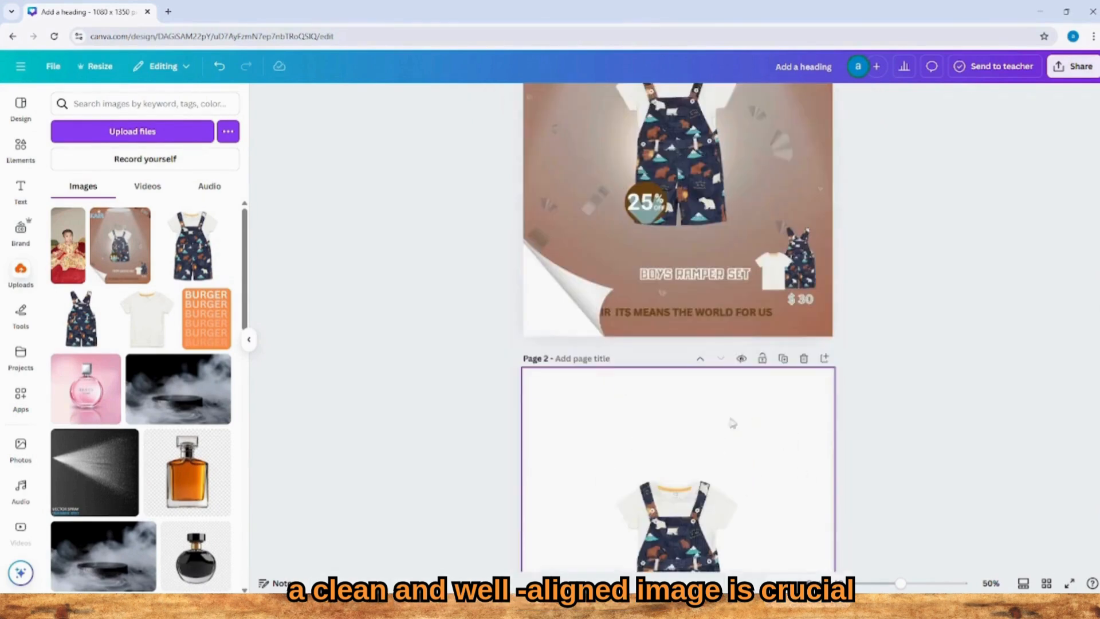
click(620, 99)
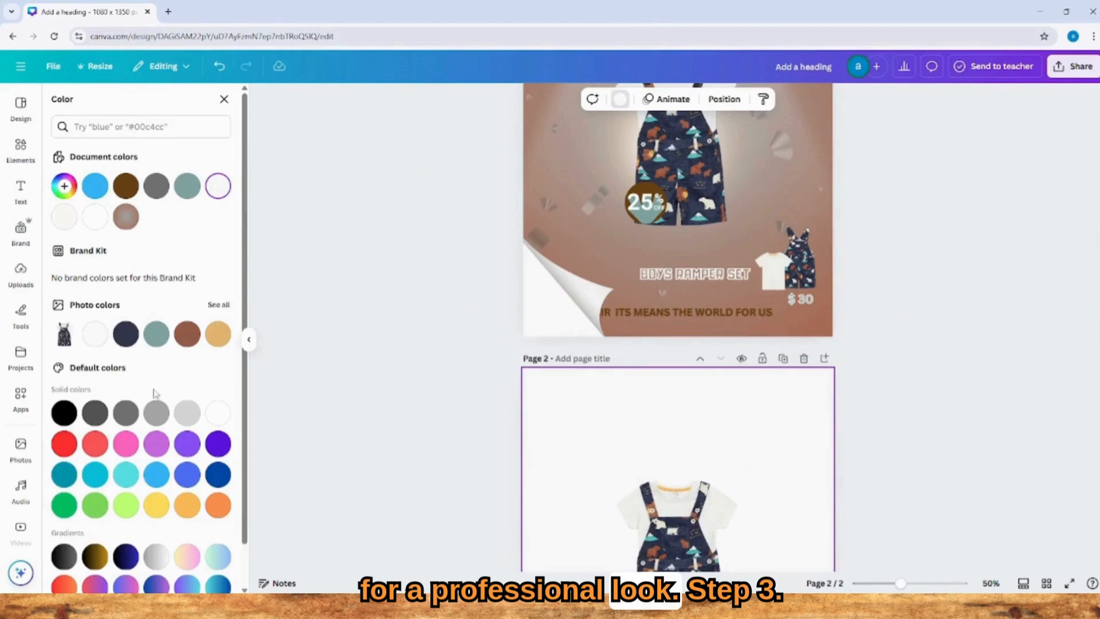
scroll(154, 401, down, 1)
click(157, 510)
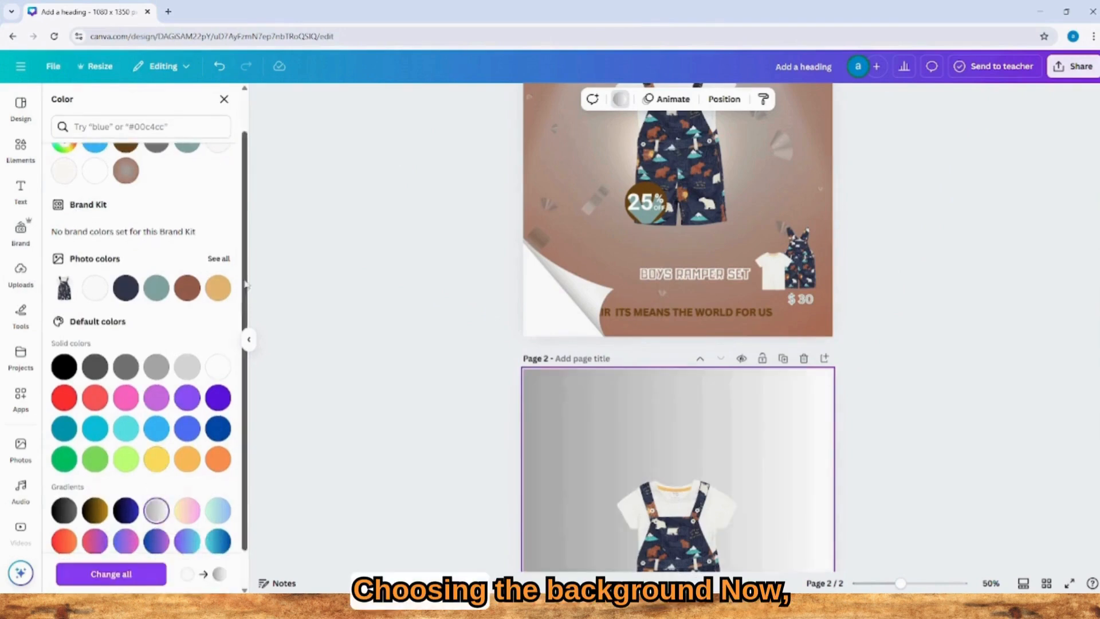
- Replace the white colour in the page 2 gradient with brown #99543B sampled from the romper's print
scroll(115, 229, up, 1)
click(63, 186)
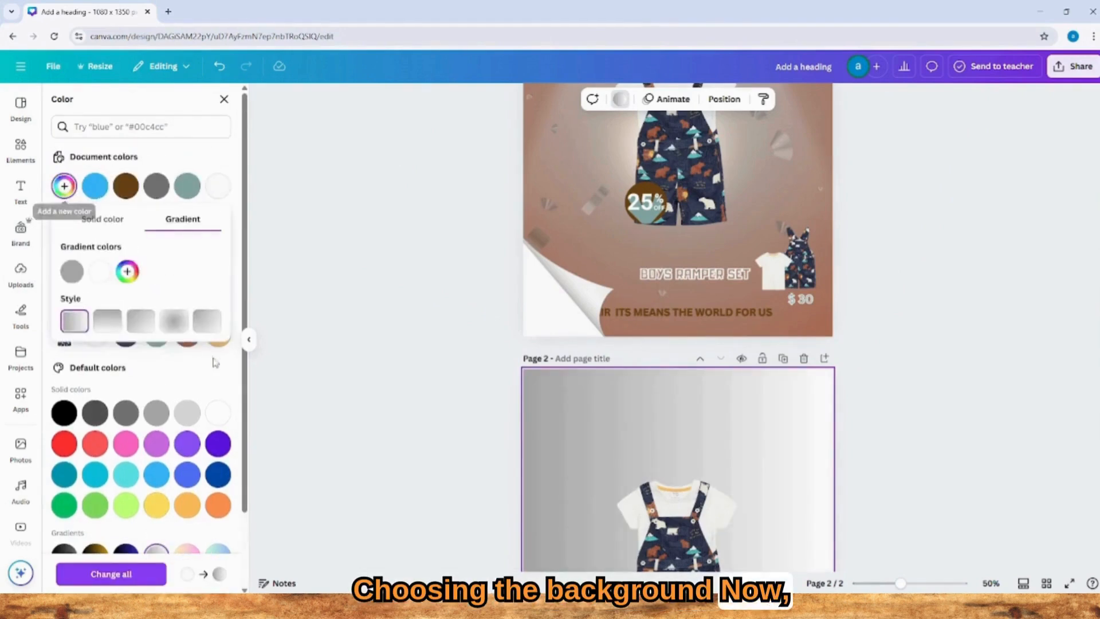
click(98, 274)
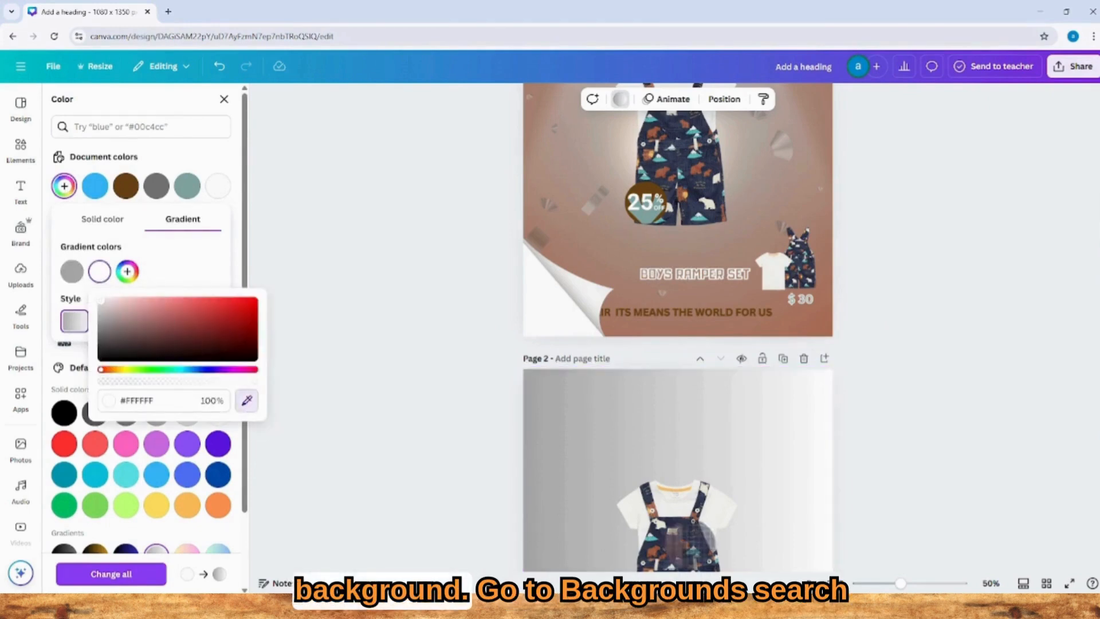
click(655, 556)
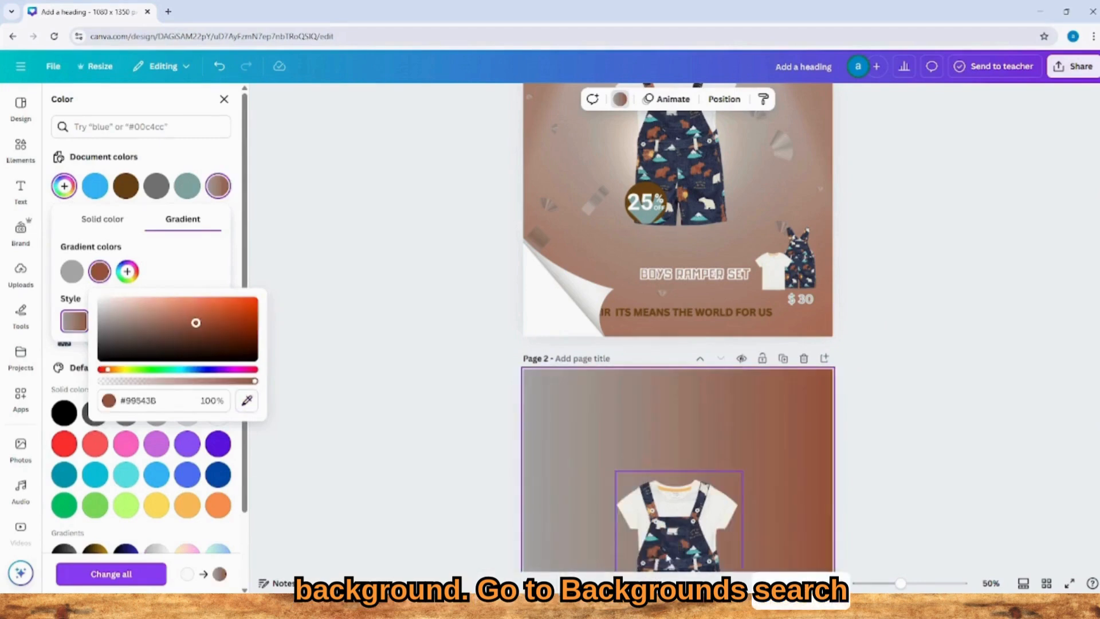
click(120, 247)
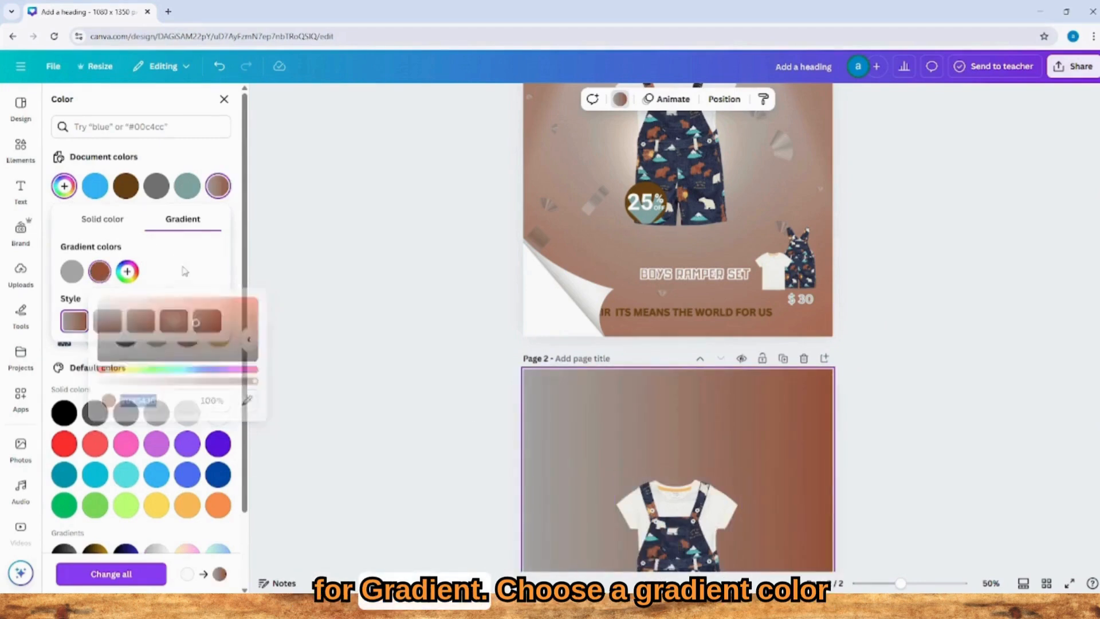
- Change the page 2 background gradient to the radial style with the lighter colour in the centre
click(173, 321)
scroll(648, 434, down, 4)
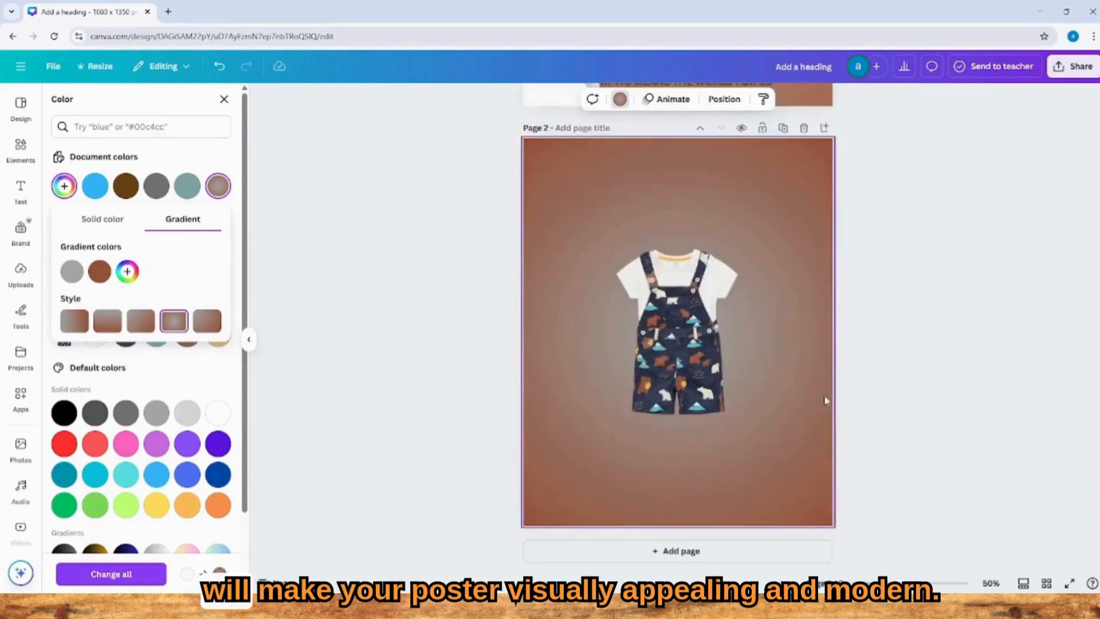
click(224, 100)
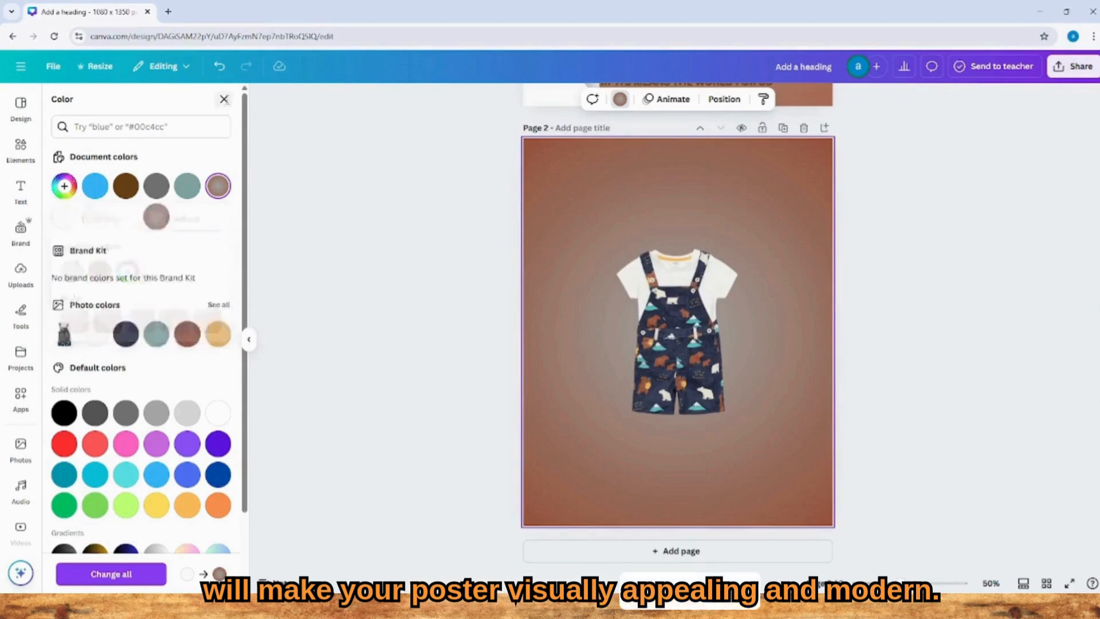
click(224, 100)
- Search the elements for "golden gradient" and show all matching graphics
scroll(796, 363, up, 6)
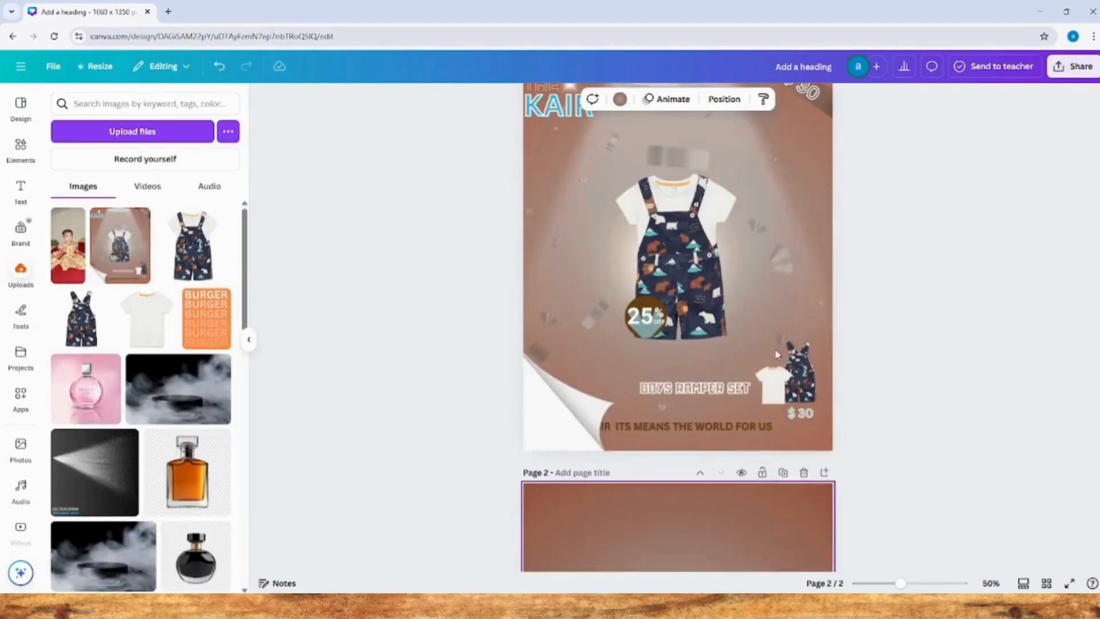
scroll(430, 410, down, 3)
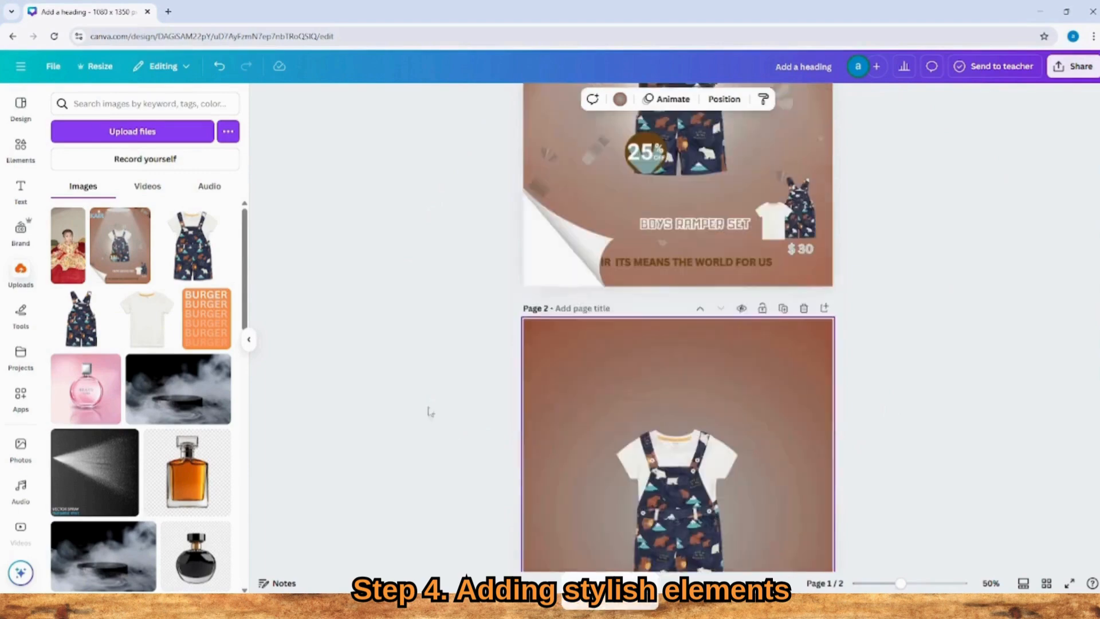
click(21, 147)
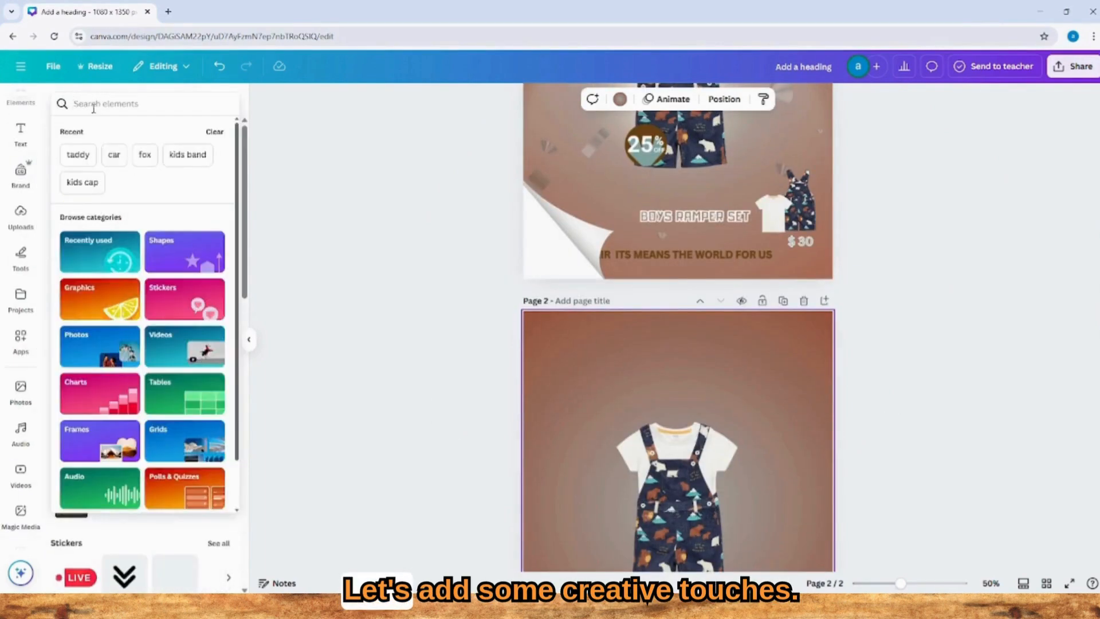
click(93, 108)
text(golde)
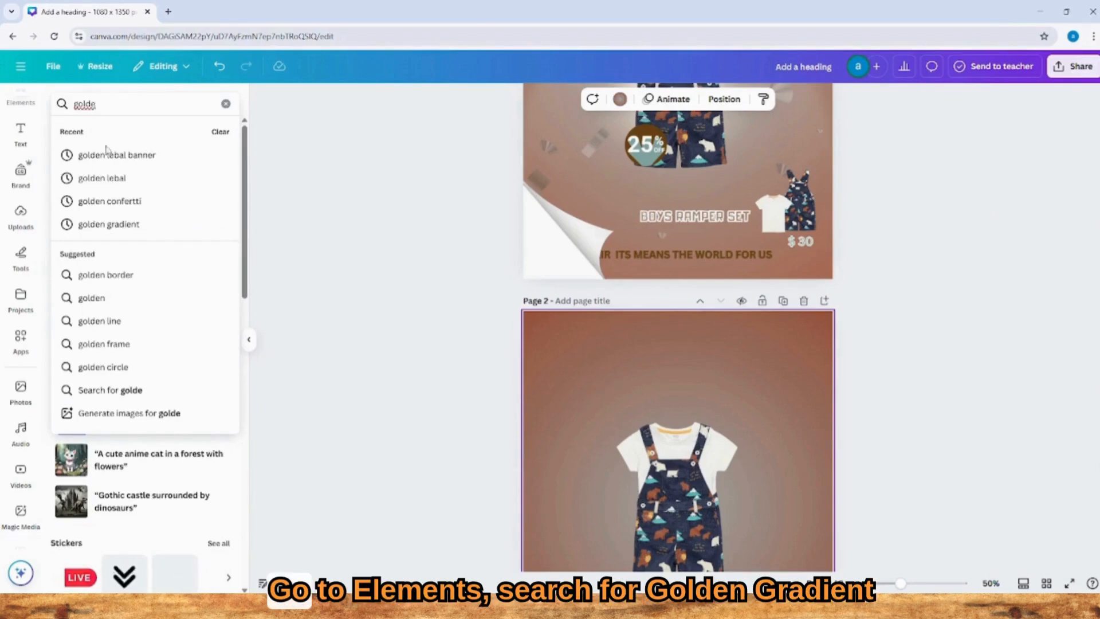
click(120, 224)
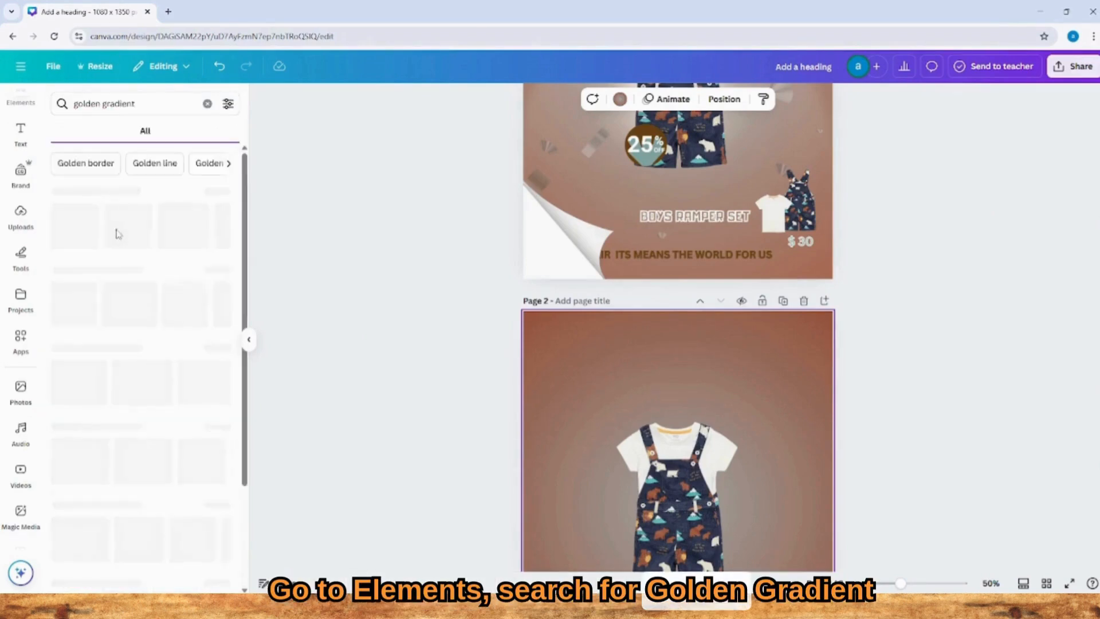
click(225, 194)
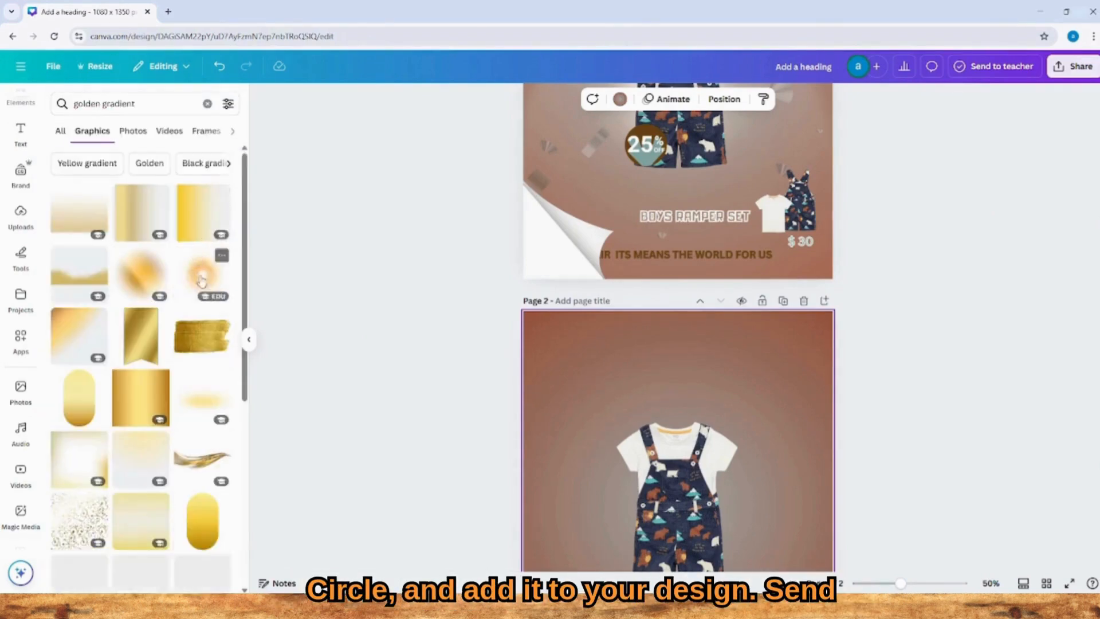
- Add the round golden glow graphic over the romper on page 2 and crop its left and right sides
click(195, 279)
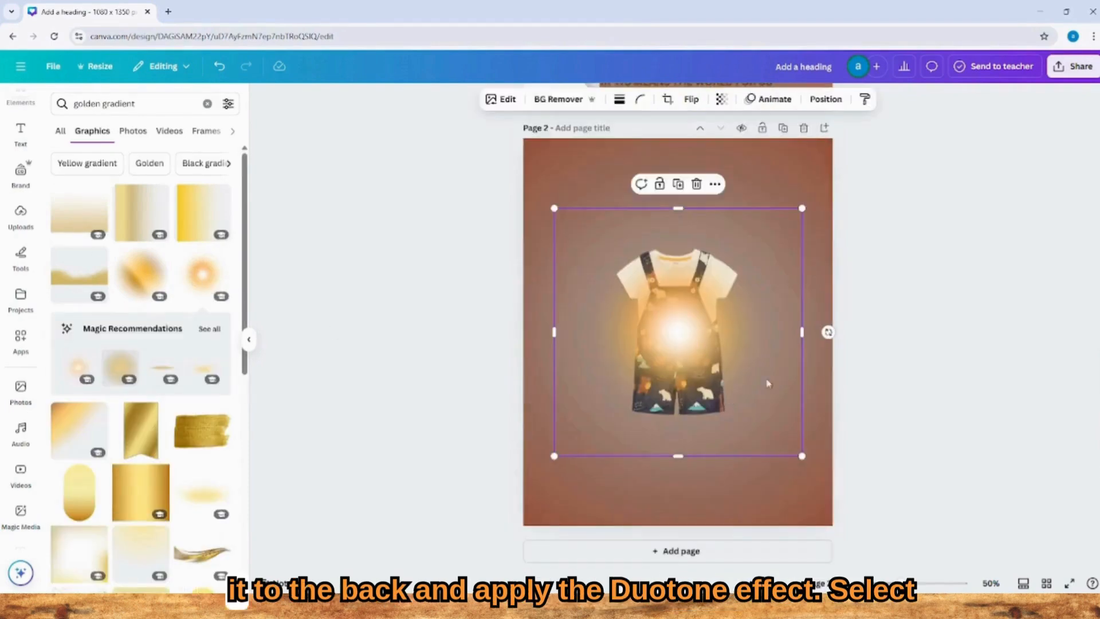
drag(799, 334, 801, 334)
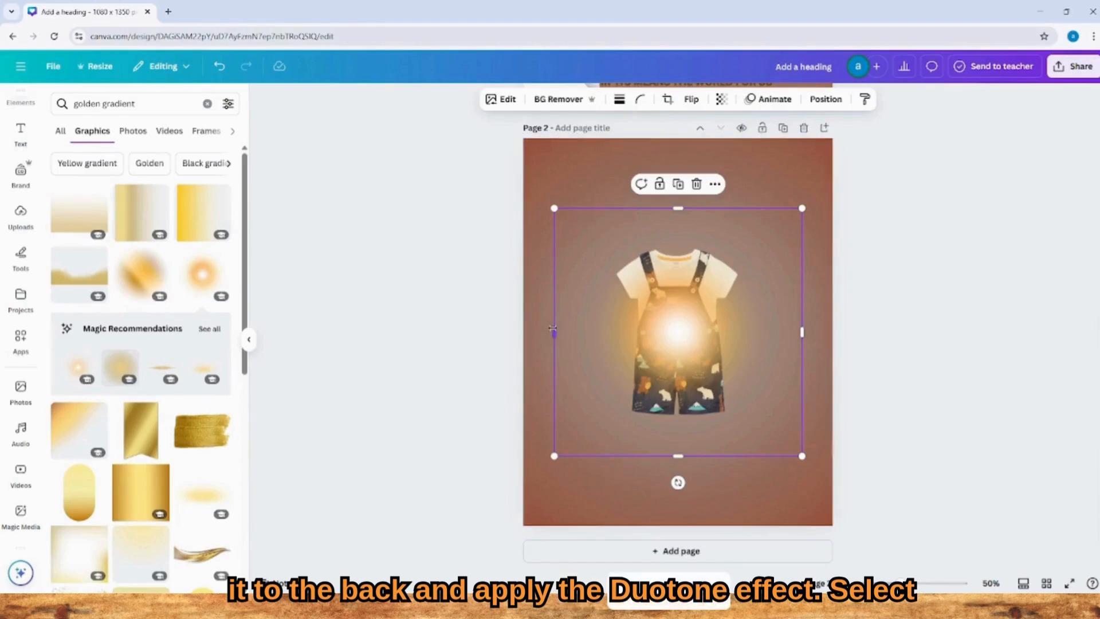
drag(554, 333, 572, 330)
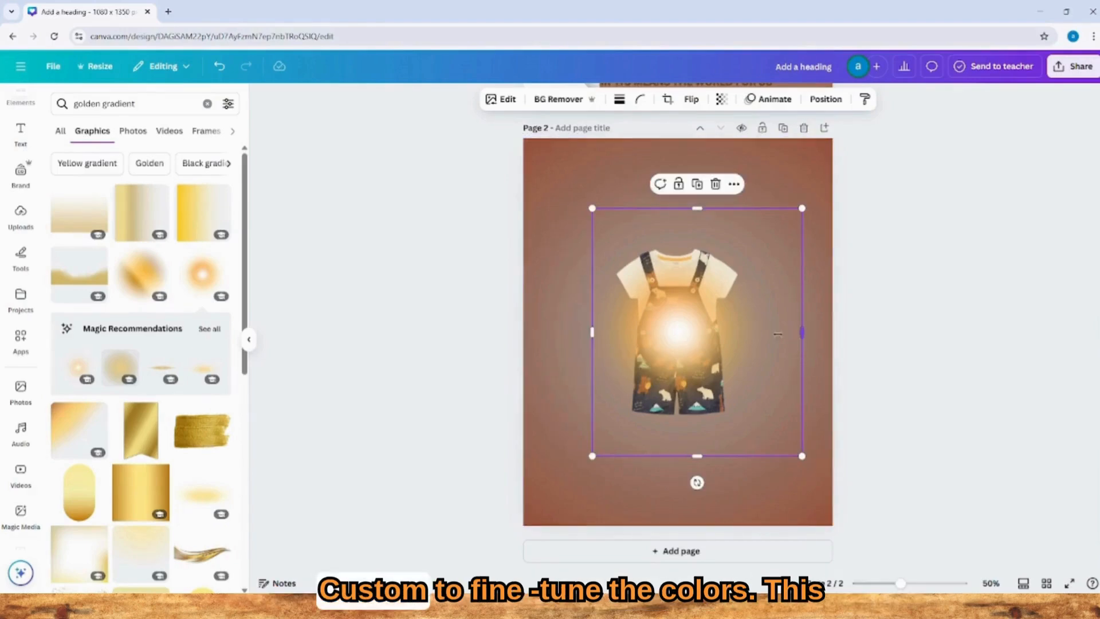
drag(778, 334, 749, 334)
- Send the golden glow to the back so it sits behind the romper
right_click(667, 344)
mouse_move(725, 347)
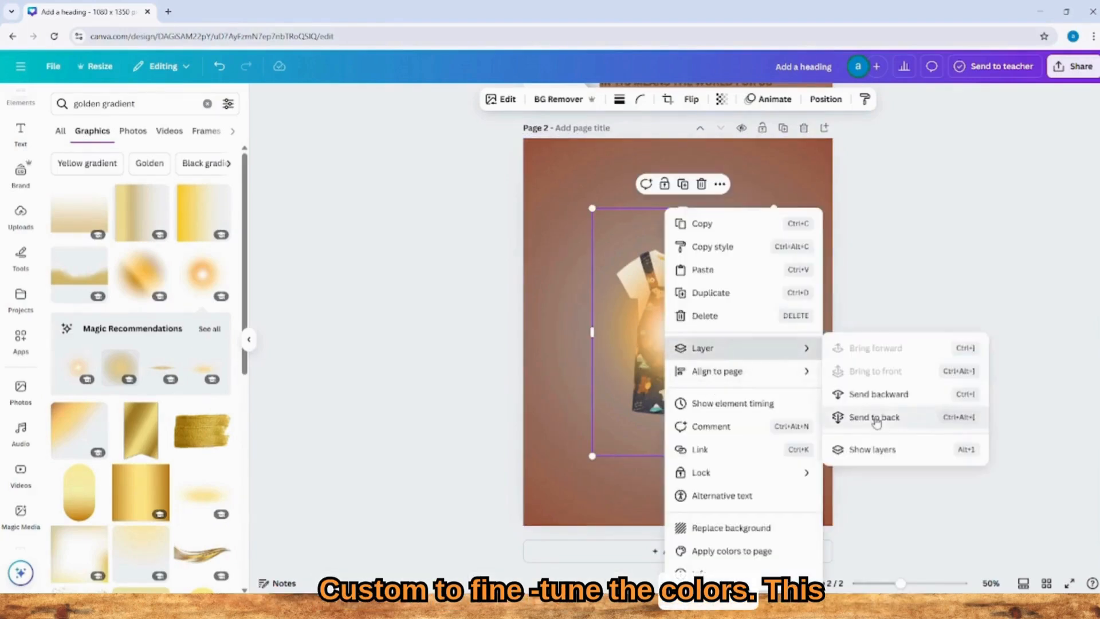
click(875, 418)
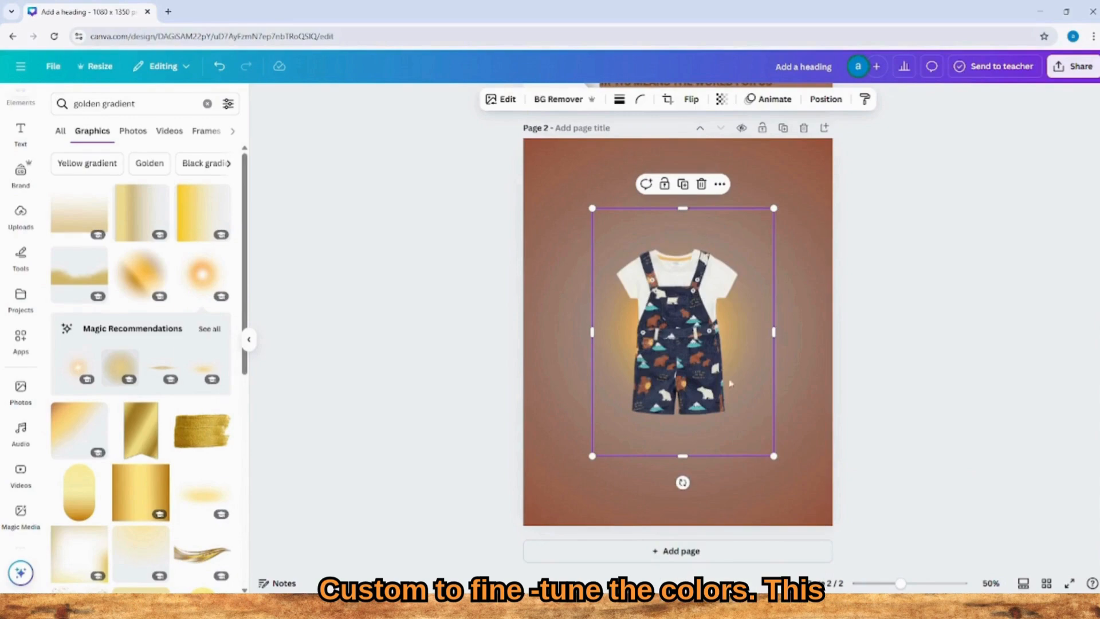
- Apply a custom Duotone effect to the golden glow graphic
click(500, 98)
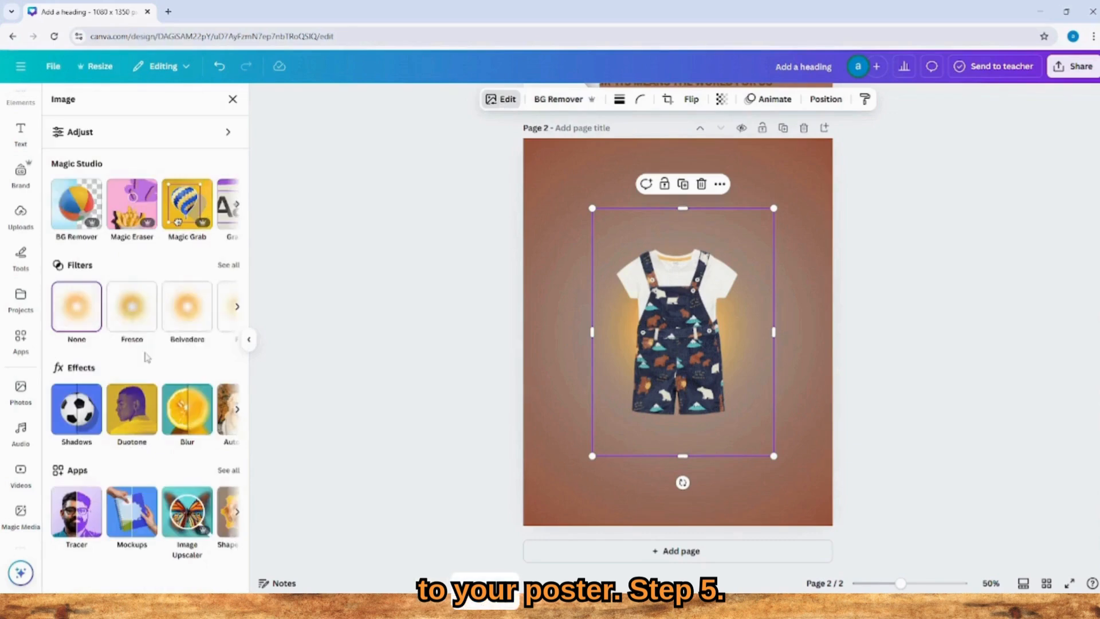
click(127, 412)
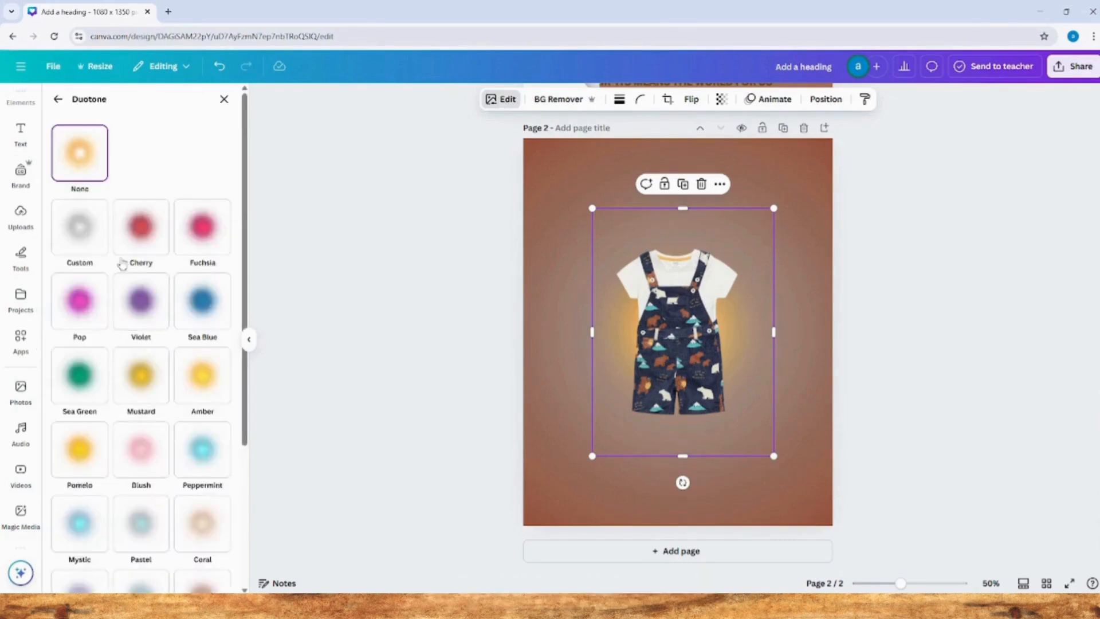
click(91, 234)
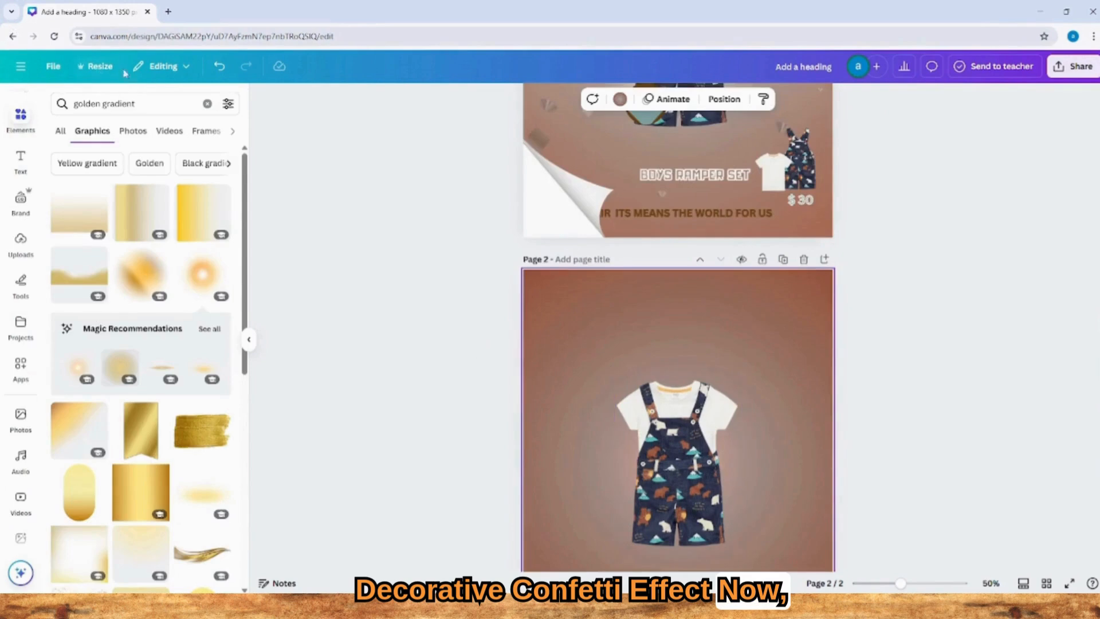
- Search the elements for "golden confertti" and place the first scattered confetti graphic on page 2, enlarged beyond the page's width
click(57, 103)
text(gol)
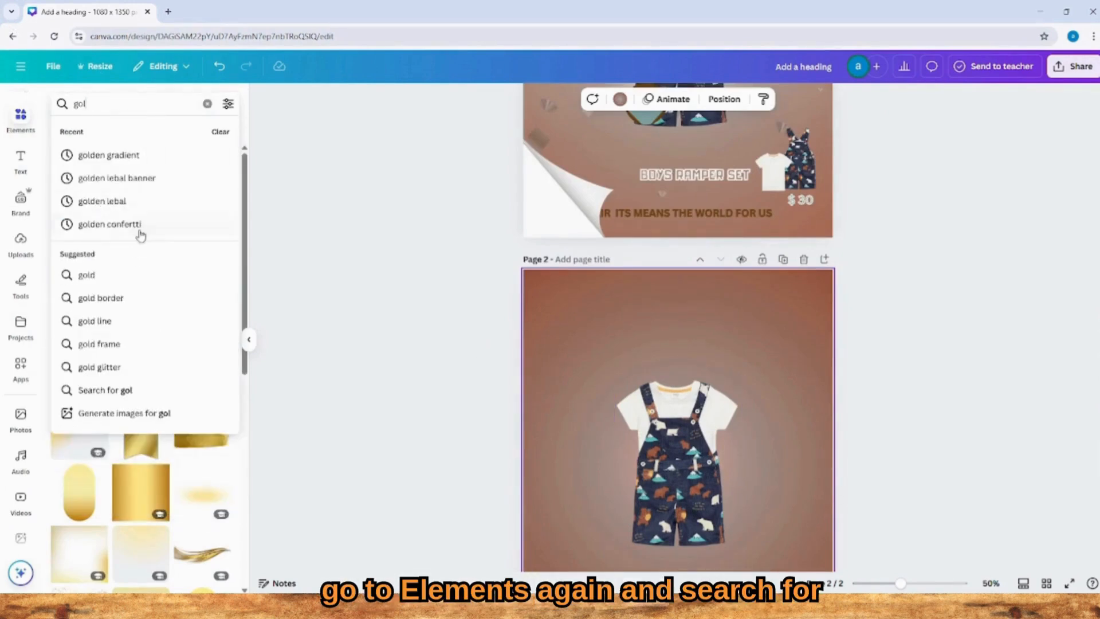
click(141, 224)
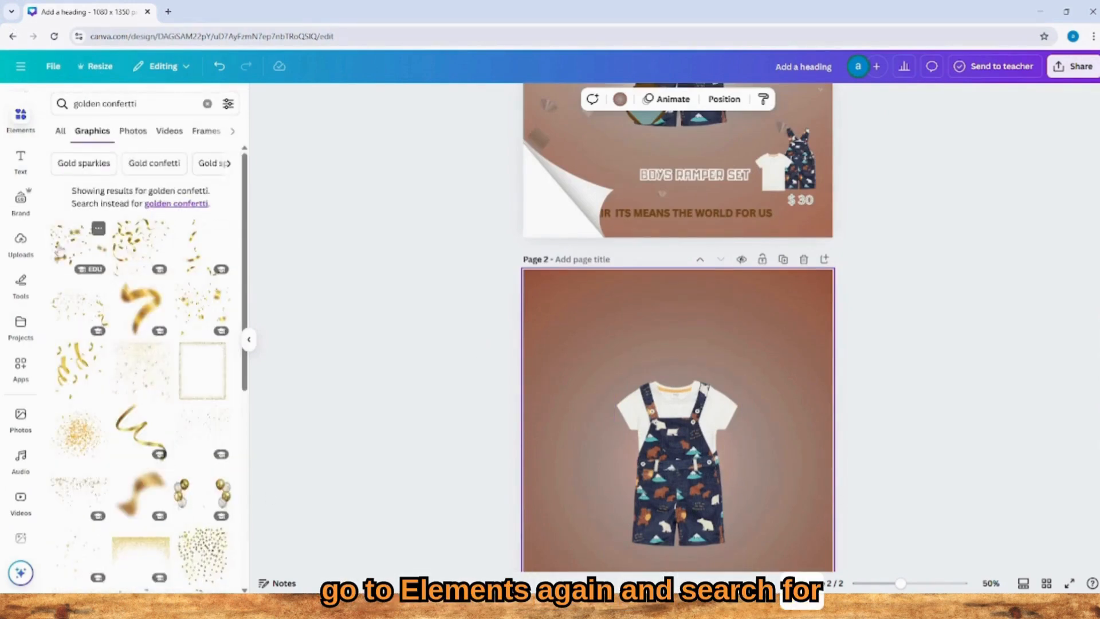
drag(80, 247, 706, 407)
drag(771, 463, 988, 587)
right_click(728, 409)
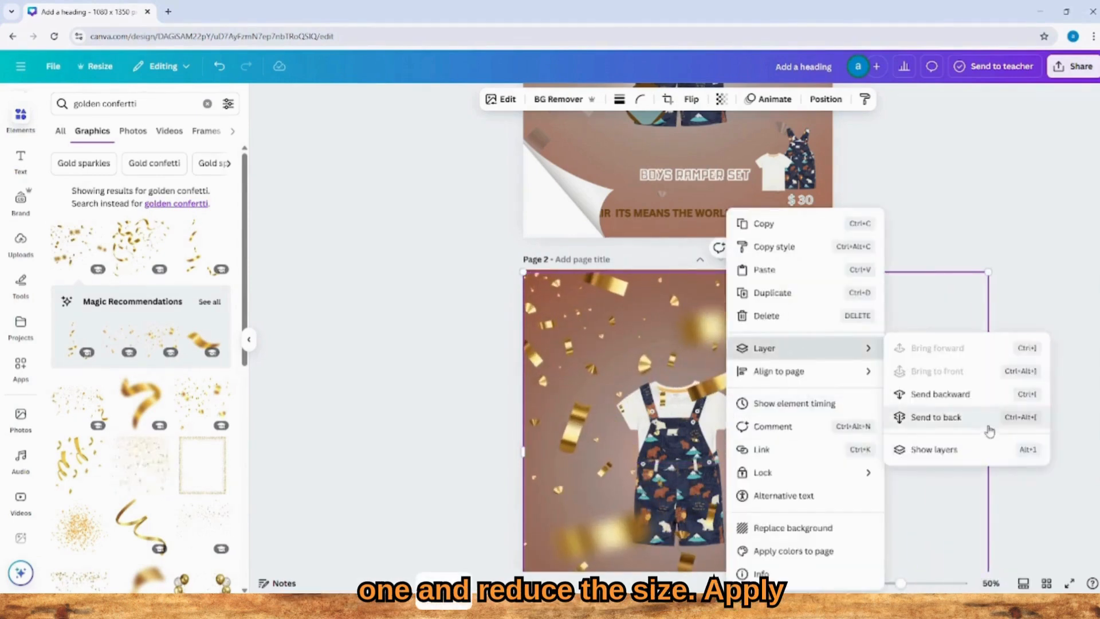
- Recolour the confetti with a custom Duotone effect using dark brown #754539 highlights
click(136, 405)
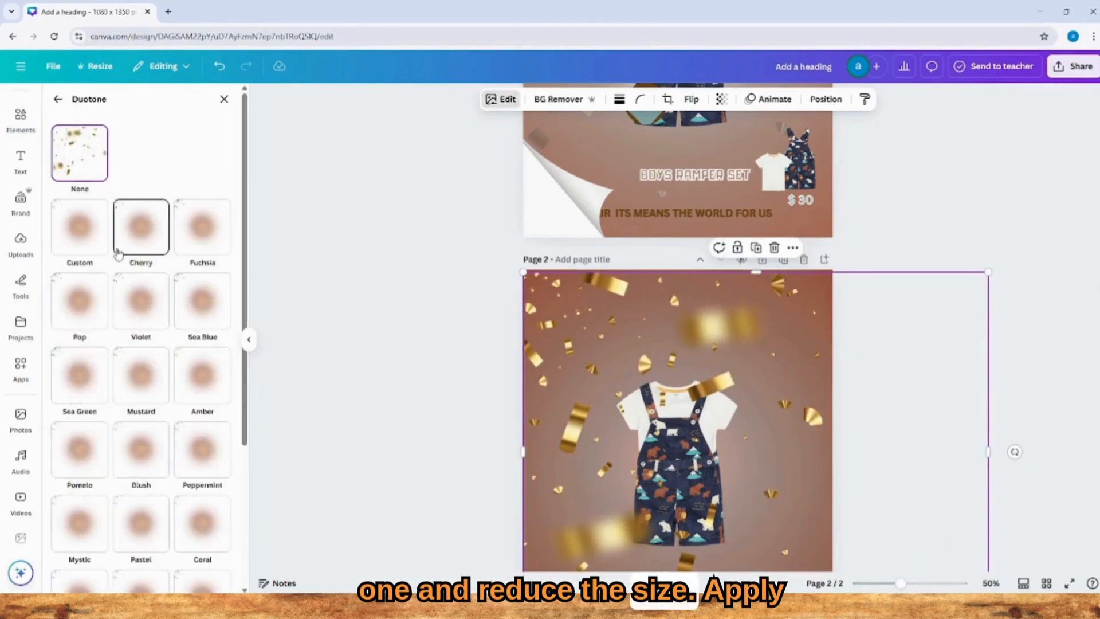
click(91, 250)
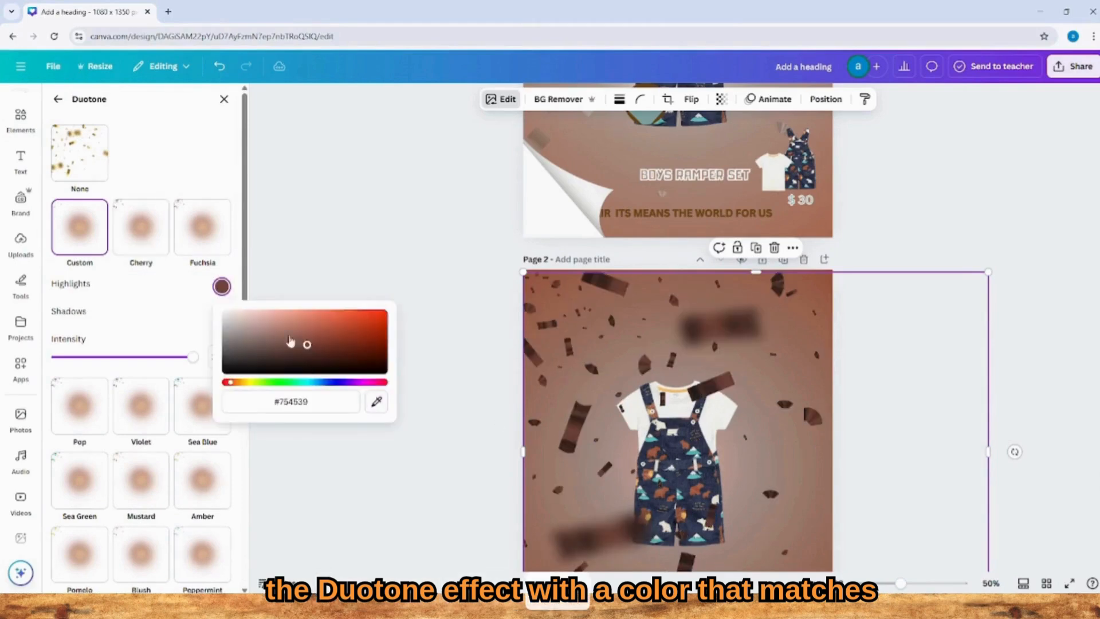
- Send the confetti to the back behind the romper and set its transparency to 58
right_click(720, 293)
mouse_move(796, 348)
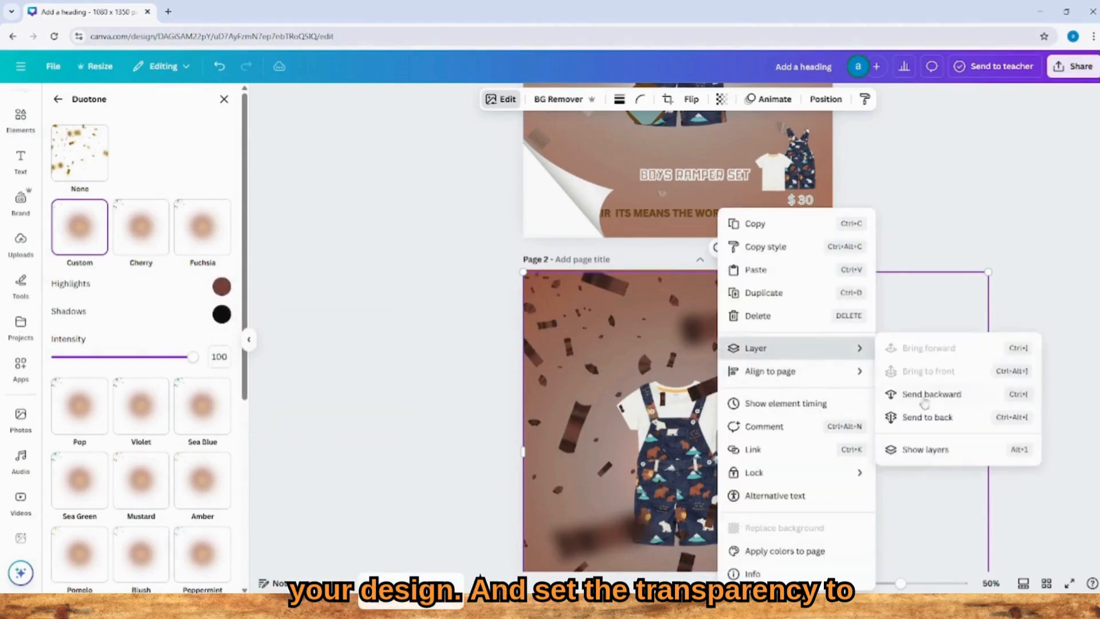
click(940, 418)
click(721, 99)
drag(752, 146, 729, 150)
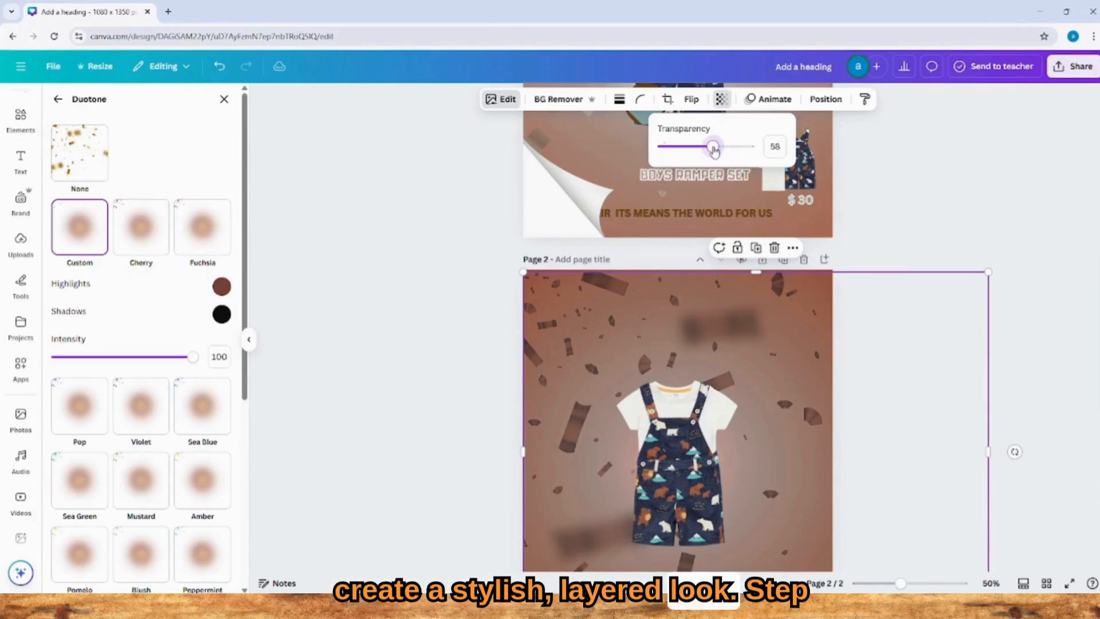
- Set the confetti graphic's transparency to 60
drag(713, 151, 716, 150)
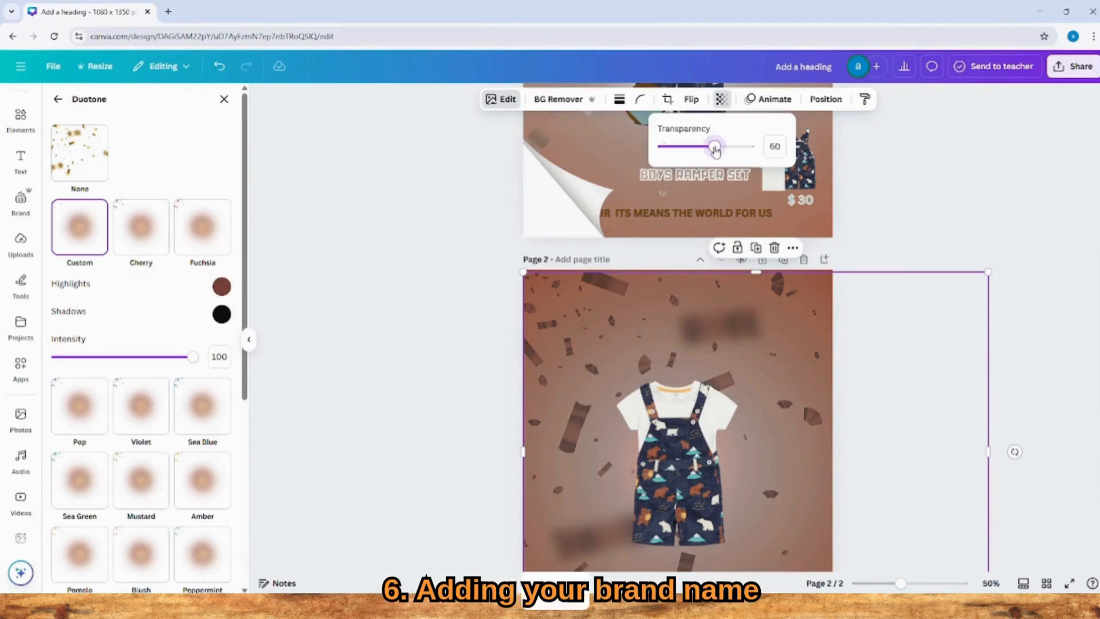
right_click(751, 339)
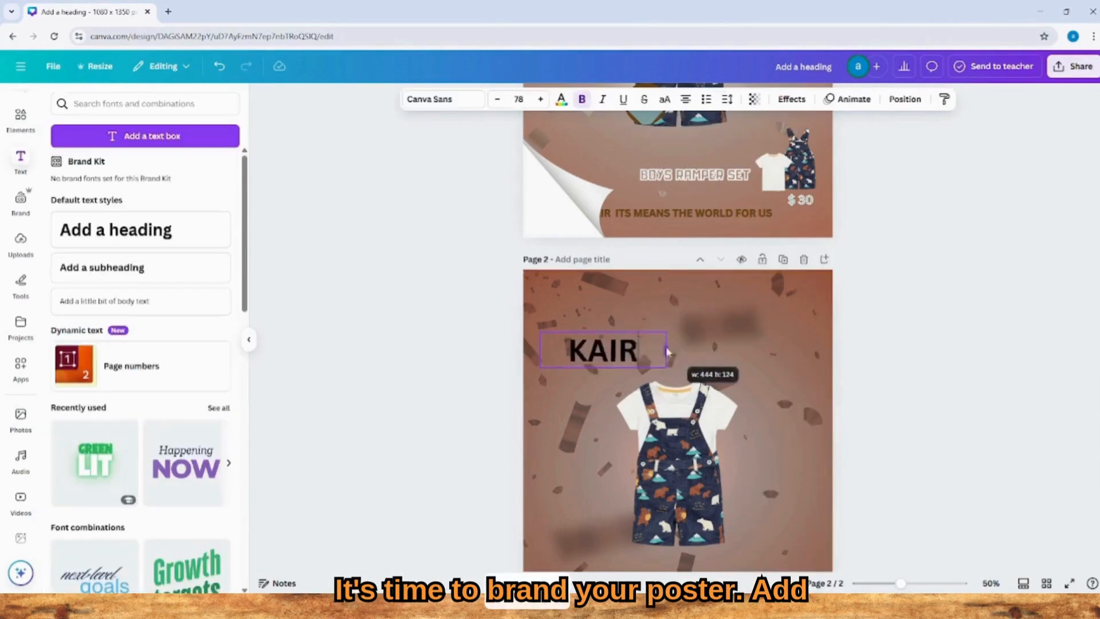
- Place the KAIR heading in page 2's upper-left corner and add the text "THE" directly above it
drag(667, 352, 568, 293)
click(642, 350)
click(603, 329)
click(565, 277)
text(THE)
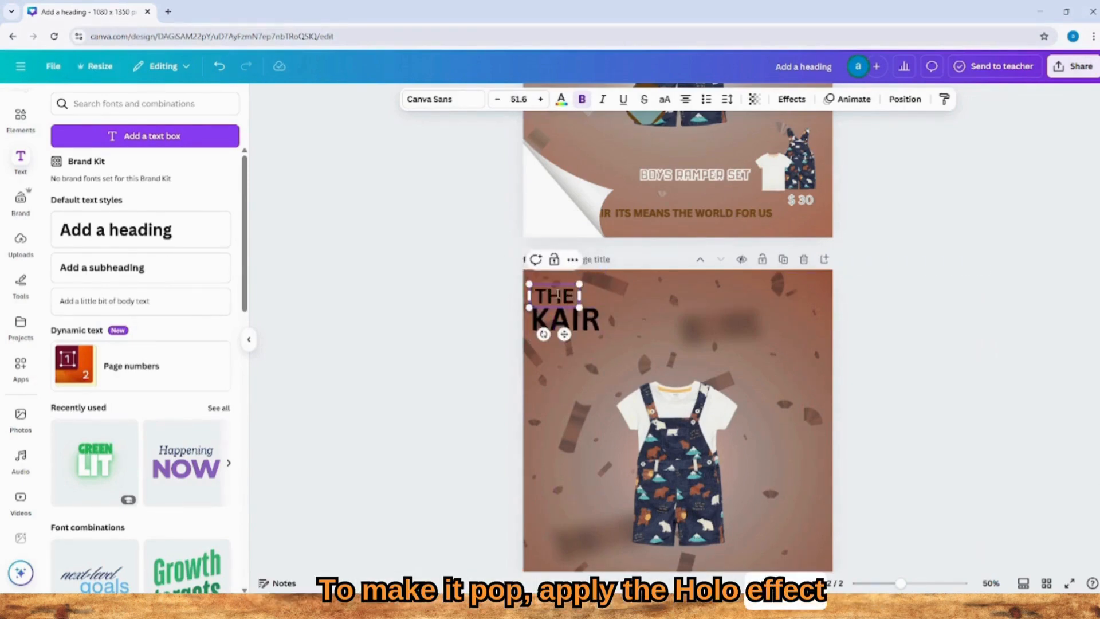
- Apply the Hollow effect with thickness 7 to the "THE" text and colour it off-white
click(791, 99)
click(92, 253)
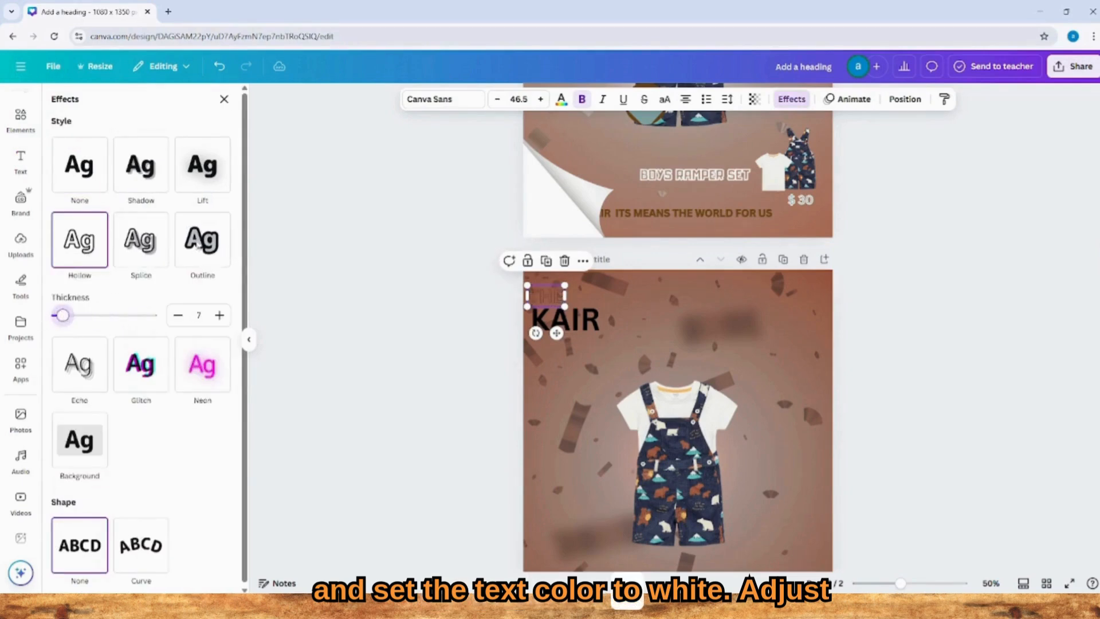
click(561, 99)
click(125, 217)
- Apply the Splice effect in light blue to the KAIR text and set its text colour to off-white
click(583, 321)
click(786, 105)
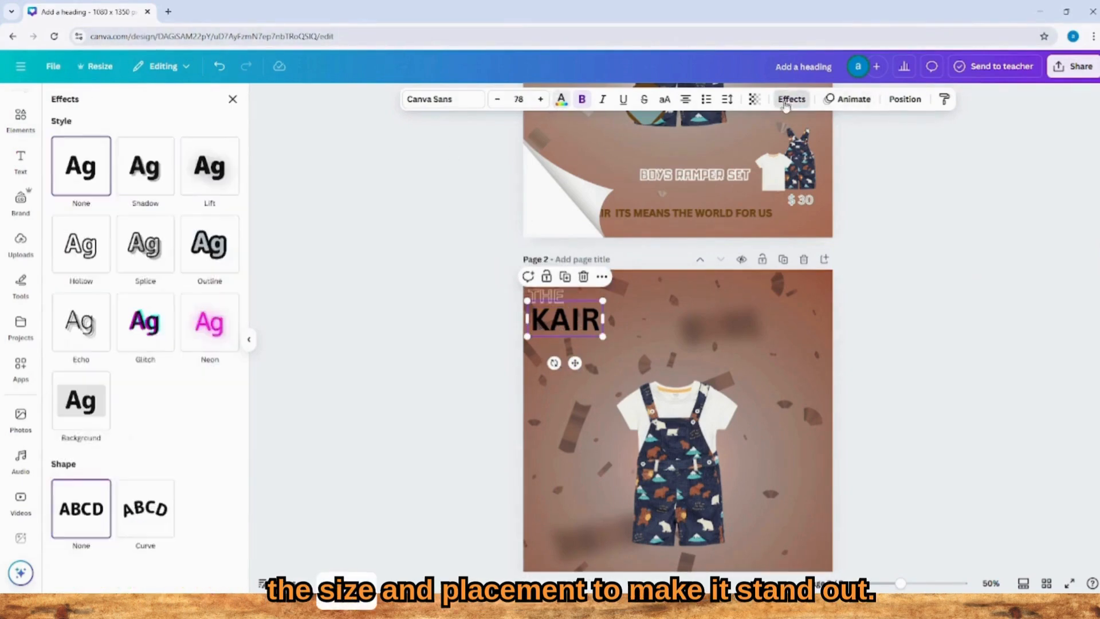
click(145, 246)
click(221, 420)
click(118, 234)
scroll(686, 463, up, 4)
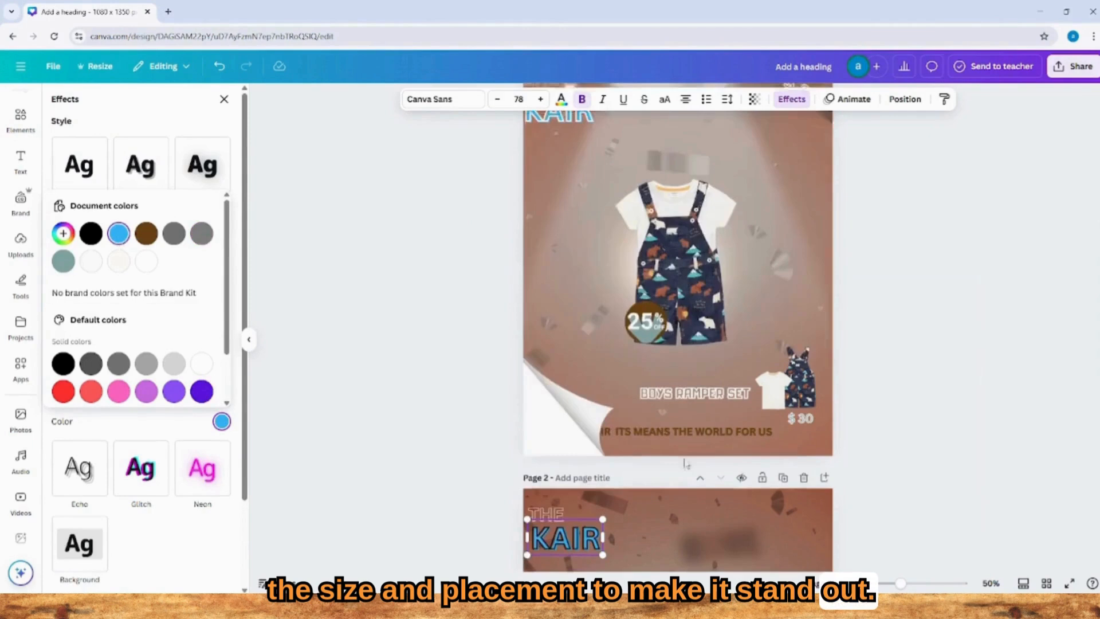
click(561, 99)
click(127, 220)
click(415, 411)
- Search the graphics for "light" and place the white spotlight beam above the romper on page 2
scroll(714, 283, up, 2)
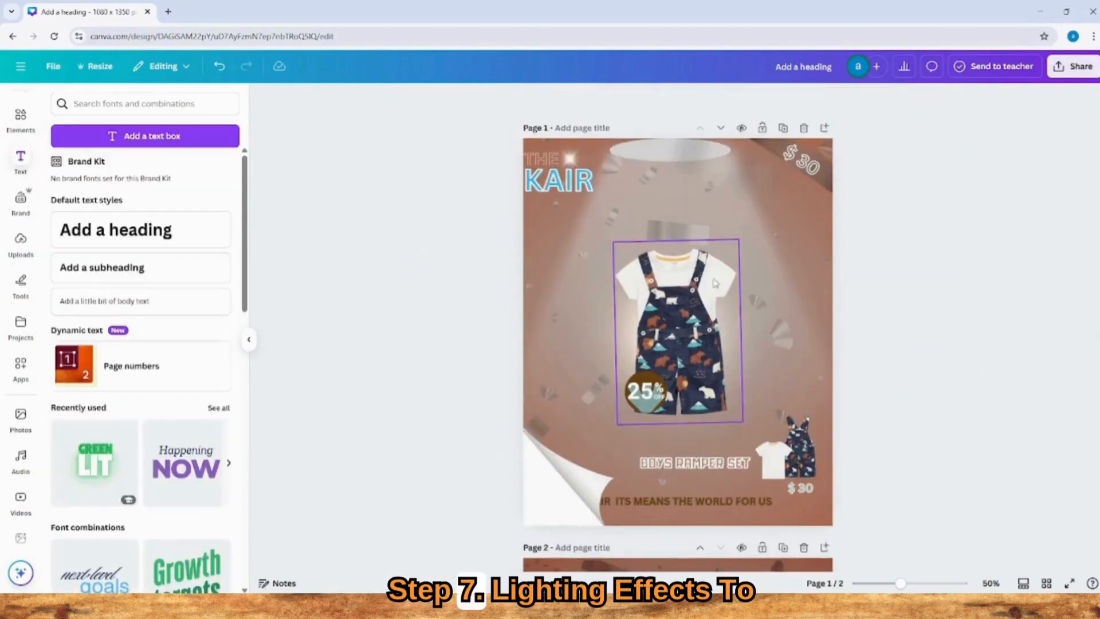
scroll(714, 283, down, 5)
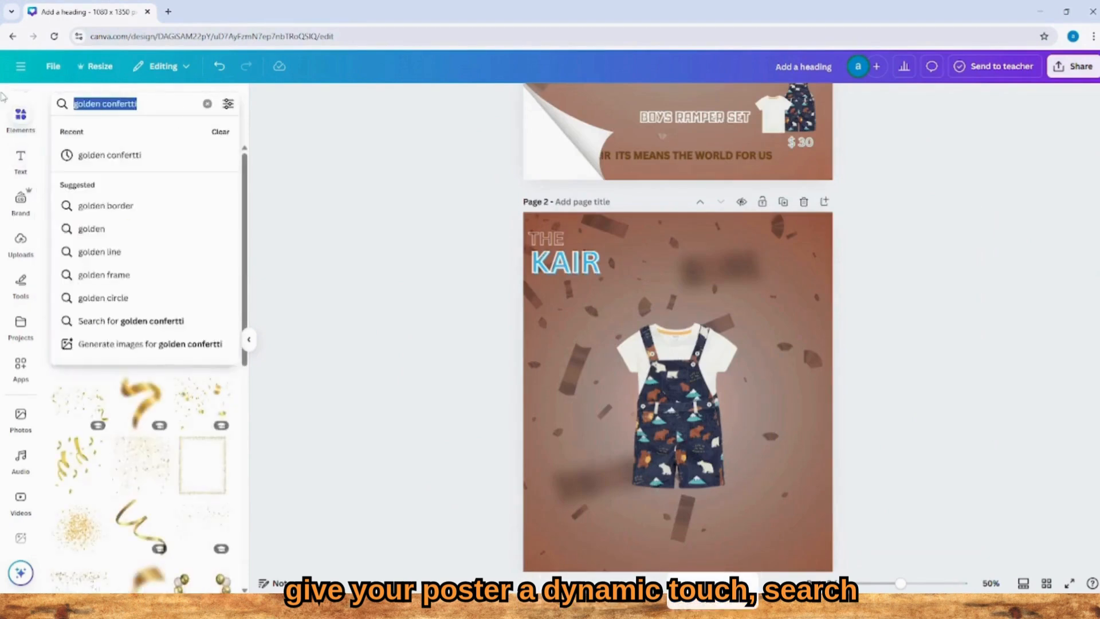
text(lig)
click(86, 155)
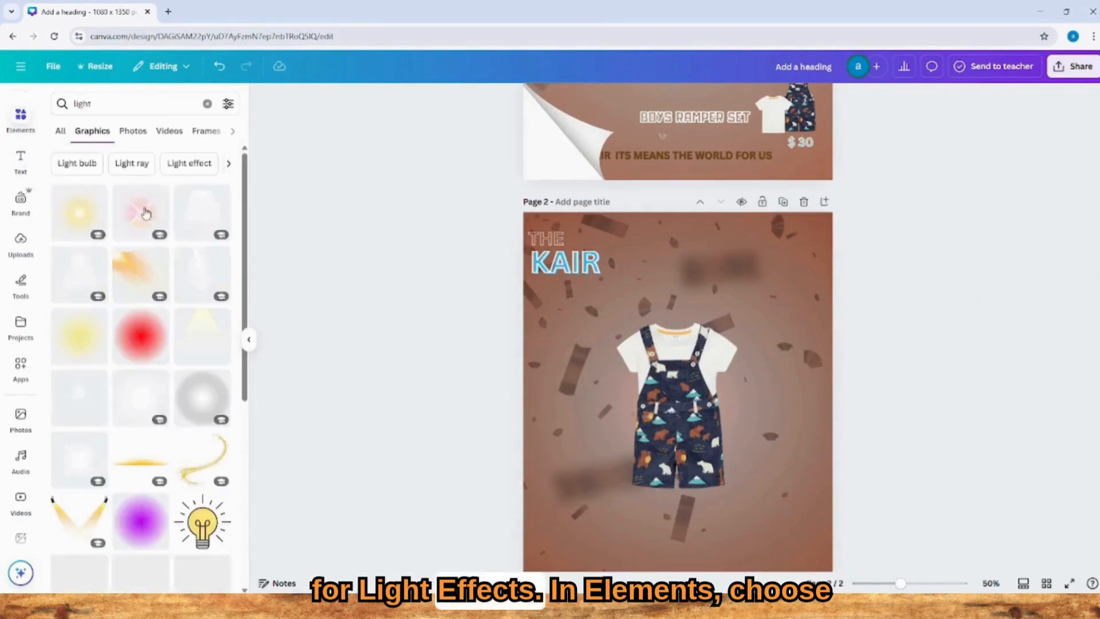
click(207, 216)
drag(720, 414, 695, 265)
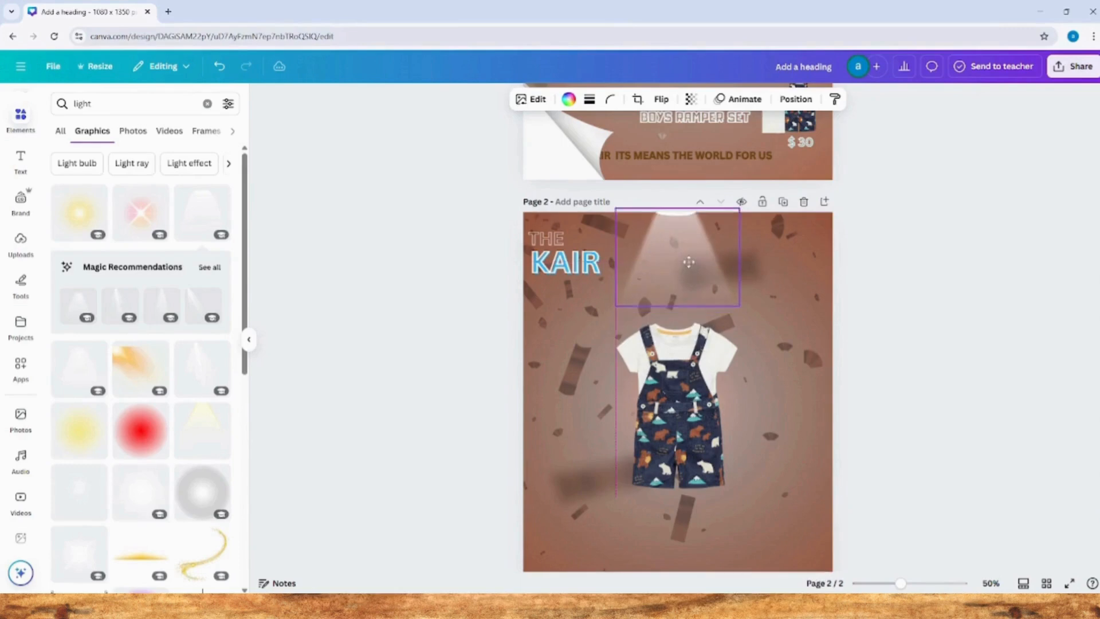
- Enlarge the spotlight beyond the page's width, align its disc near the page's top edge and layer it behind the romper
drag(612, 309, 485, 551)
drag(740, 456, 959, 567)
drag(798, 468, 785, 452)
scroll(785, 452, down, 2)
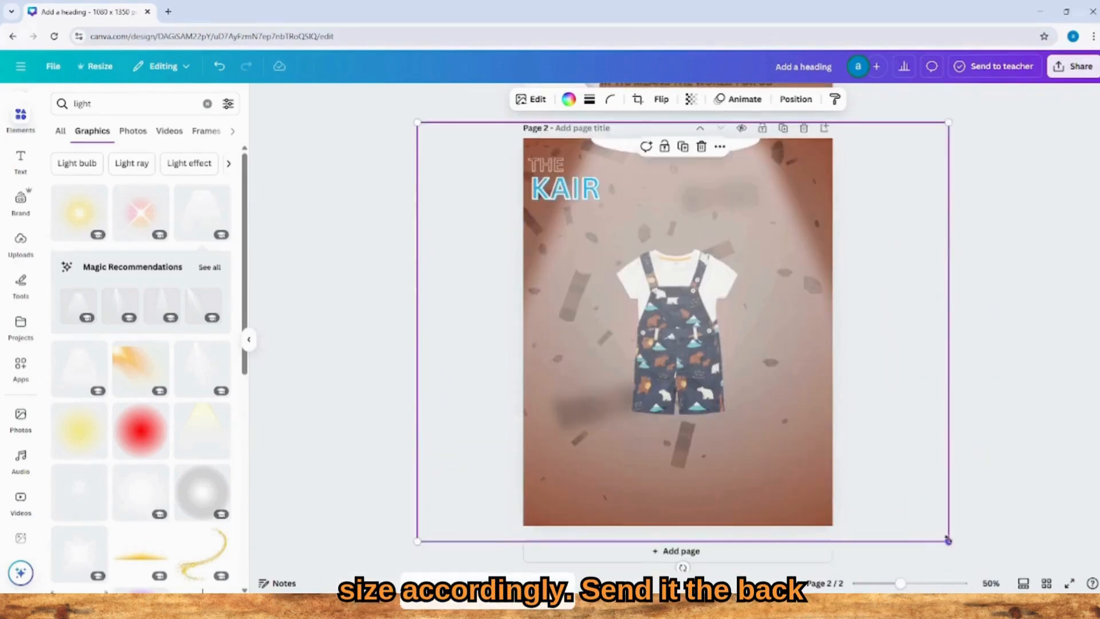
drag(948, 540, 878, 486)
drag(417, 488, 536, 466)
drag(762, 349, 764, 367)
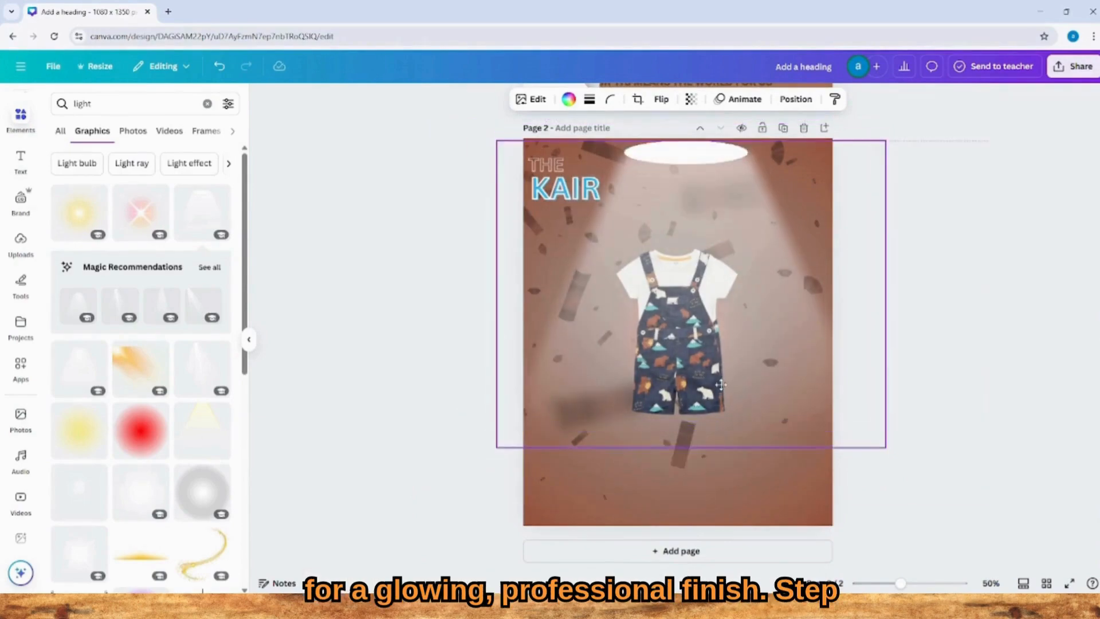
scroll(1010, 320, up, 5)
scroll(1009, 319, down, 1)
scroll(1008, 320, down, 3)
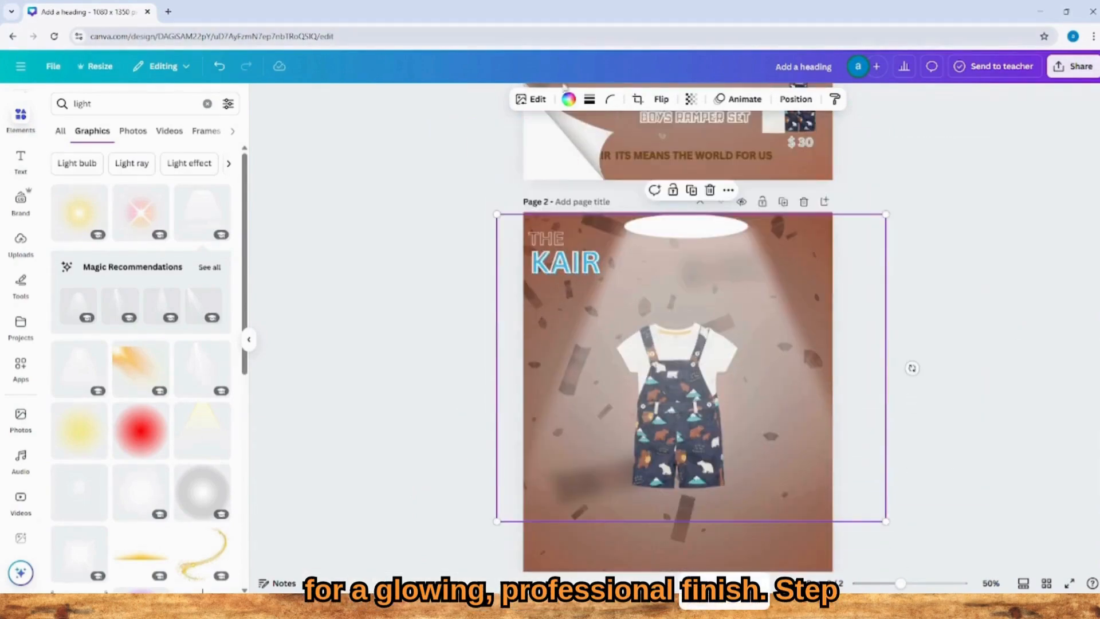
scroll(564, 287, up, 6)
- Search the elements for "golden label banner" and add the plain rectangular gold banner
click(126, 103)
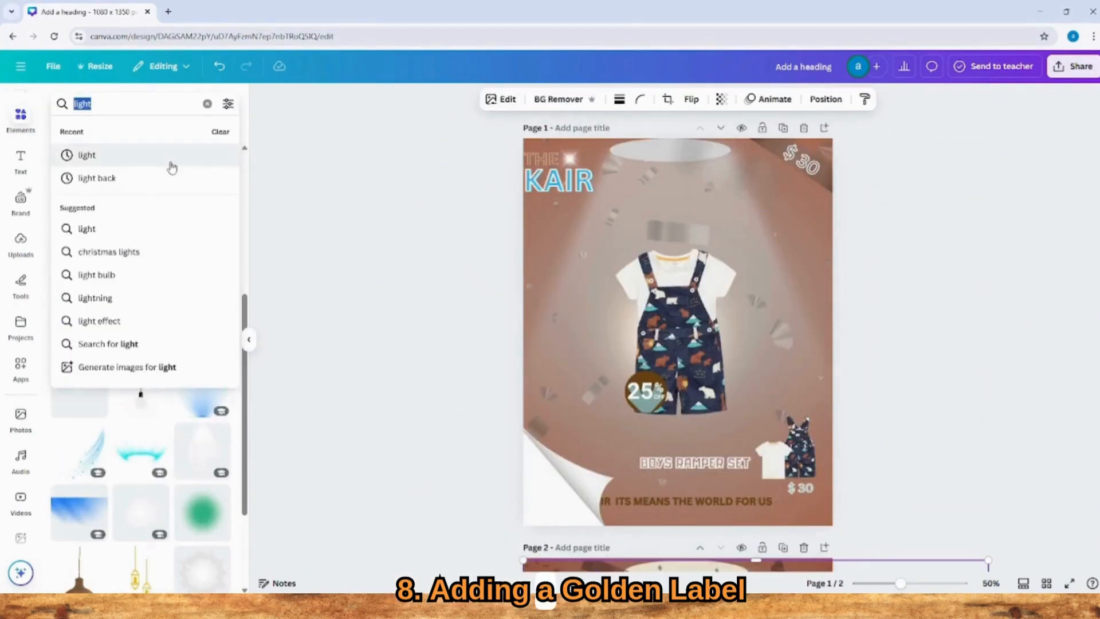
text(golden labe)
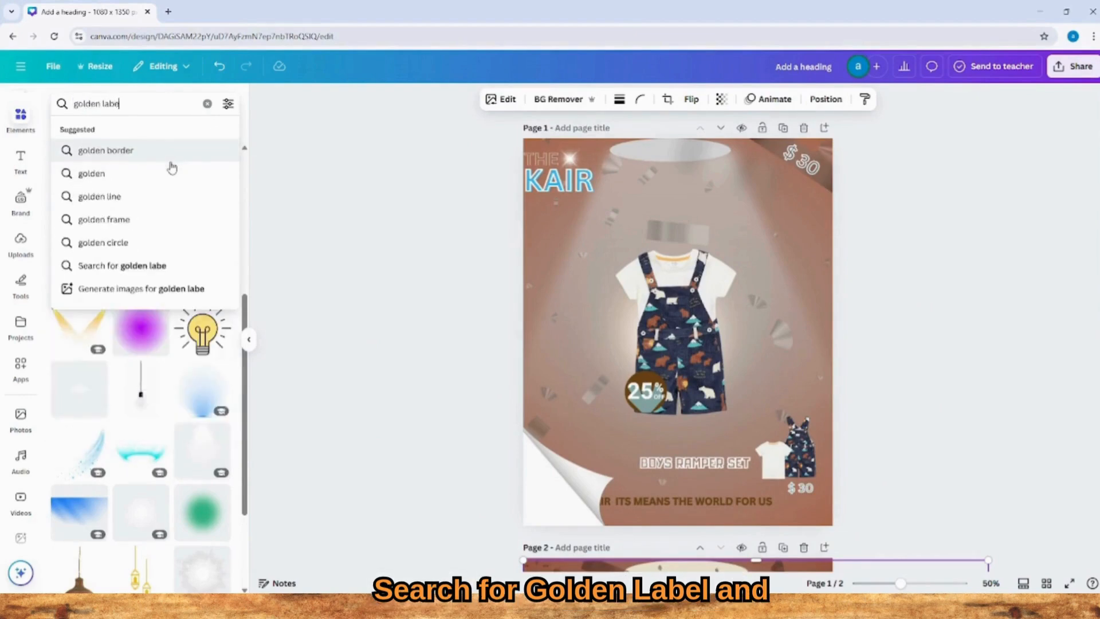
text(;)
key(BackSpace)
text(l)
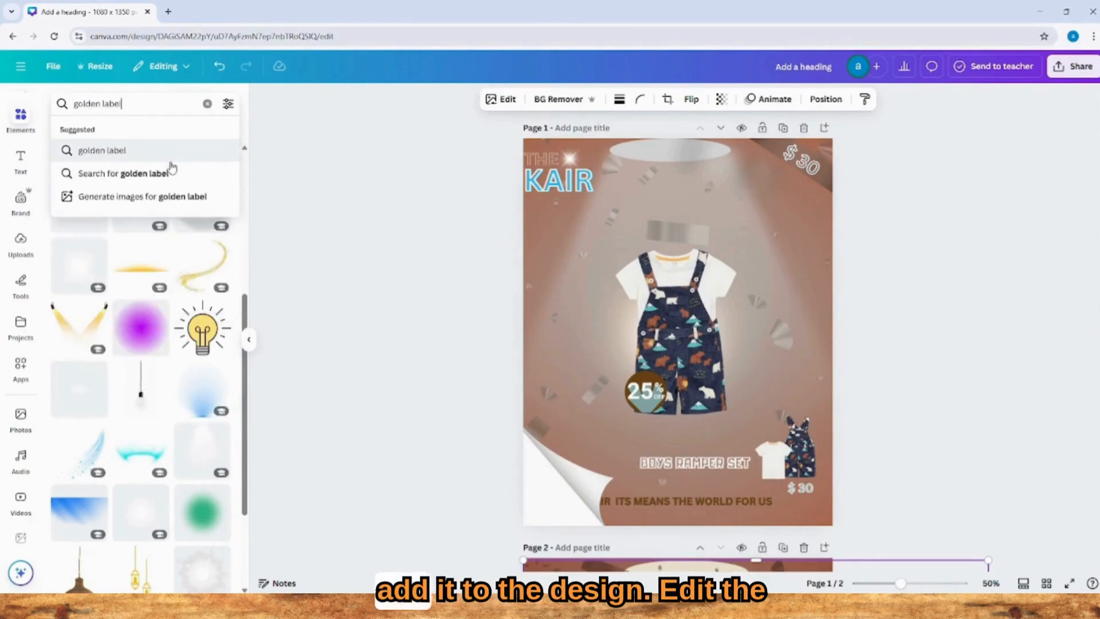
text( banner)
key(Return)
scroll(198, 344, down, 1)
click(202, 344)
- Move the gold banner onto page 2, rotate it about 41° and lay it across the page's upper-right corner
scroll(714, 172, down, 4)
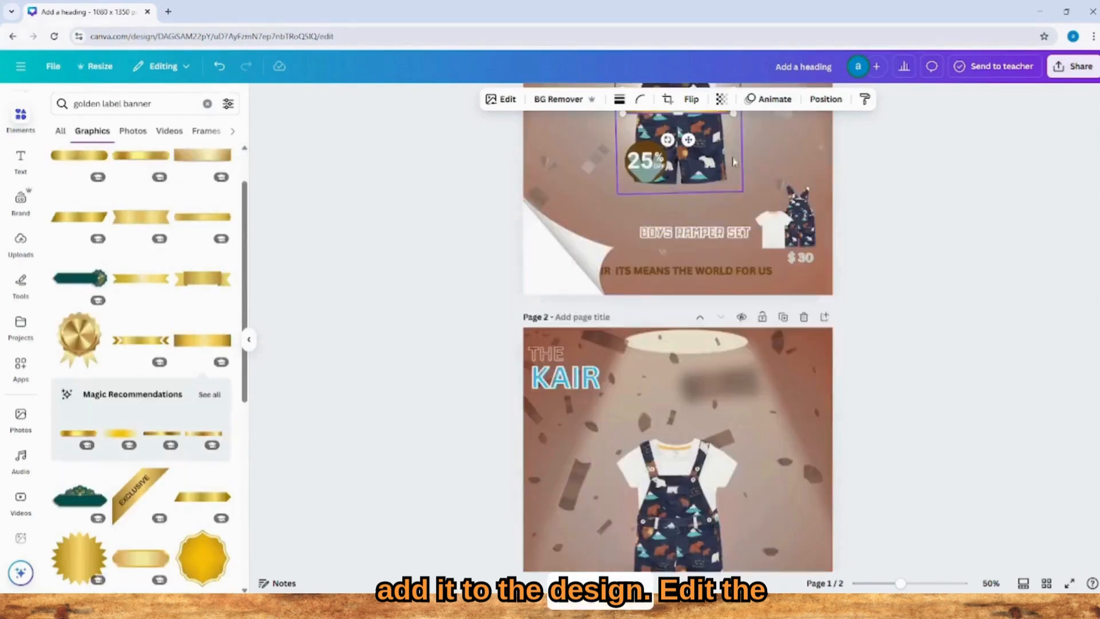
scroll(714, 229, up, 3)
right_click(710, 279)
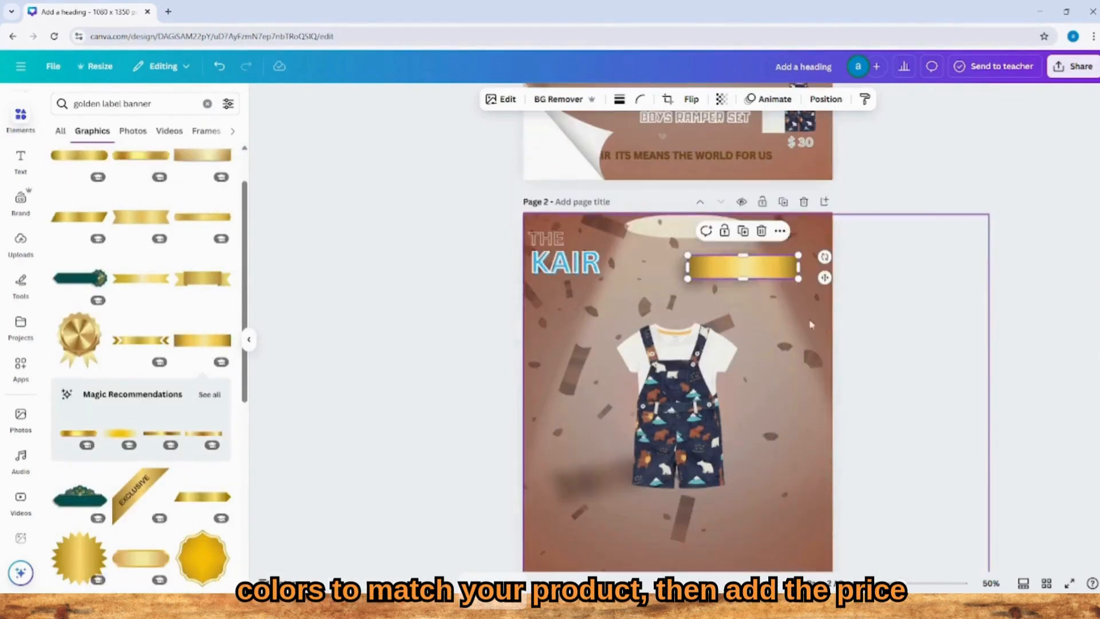
drag(742, 292, 723, 290)
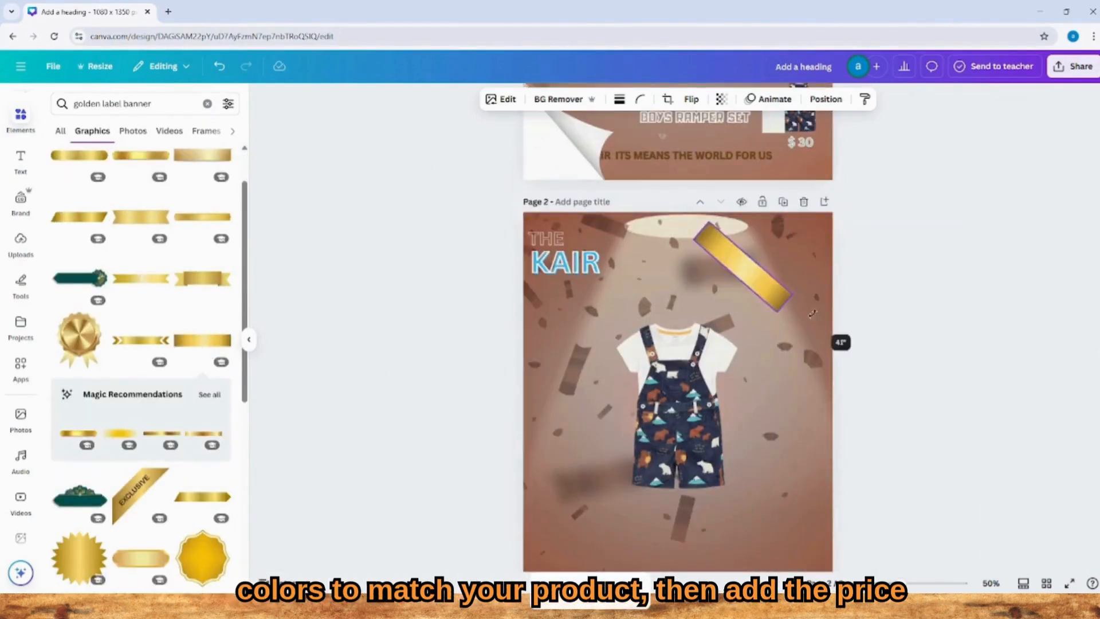
drag(736, 245, 816, 254)
- Recolour the banner with a custom Duotone effect whose highlights colour is sampled from the romper on page 1
scroll(803, 287, up, 5)
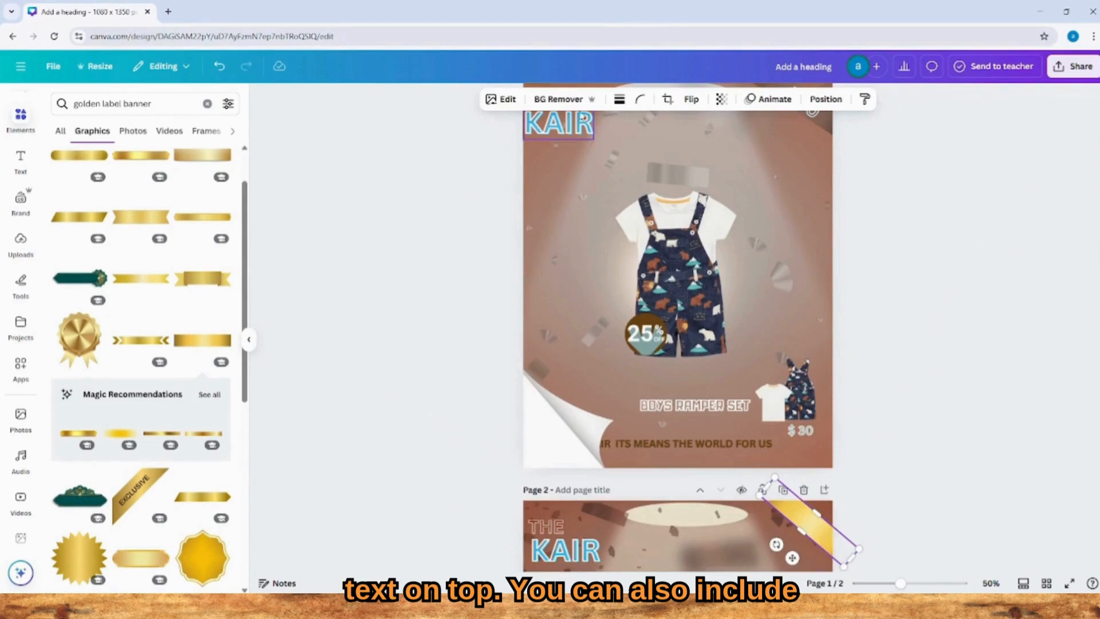
click(500, 98)
click(143, 409)
click(80, 228)
click(222, 286)
click(376, 401)
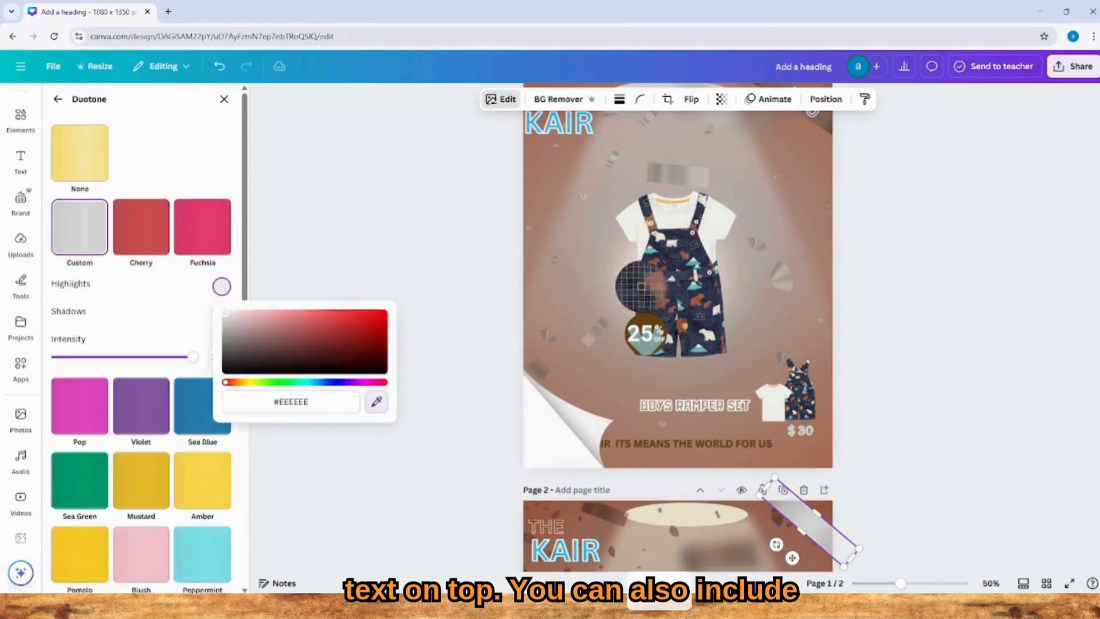
click(653, 266)
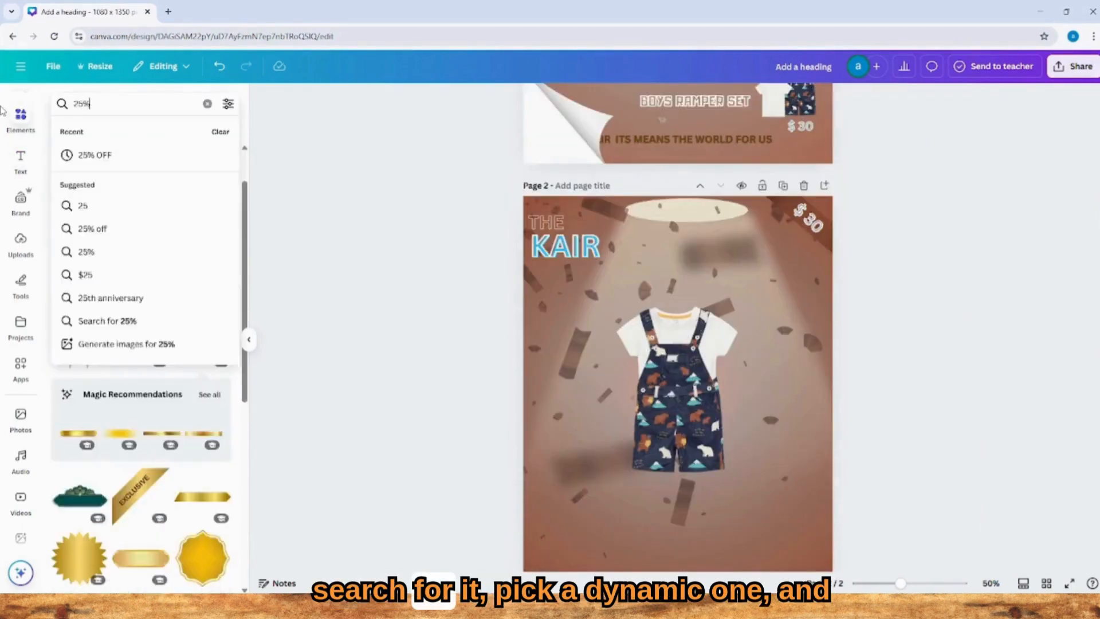
- Search the elements for "25%" and place the round black and red 25% OFF badge on the romper's lower-left leg
key(Return)
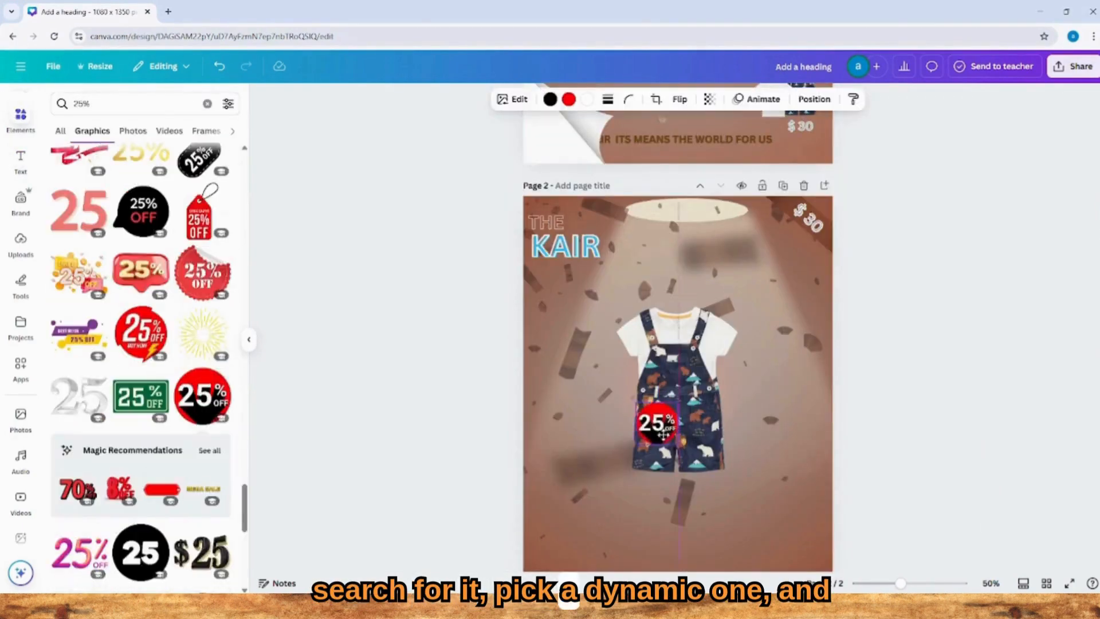
drag(651, 422, 643, 447)
scroll(676, 344, up, 2)
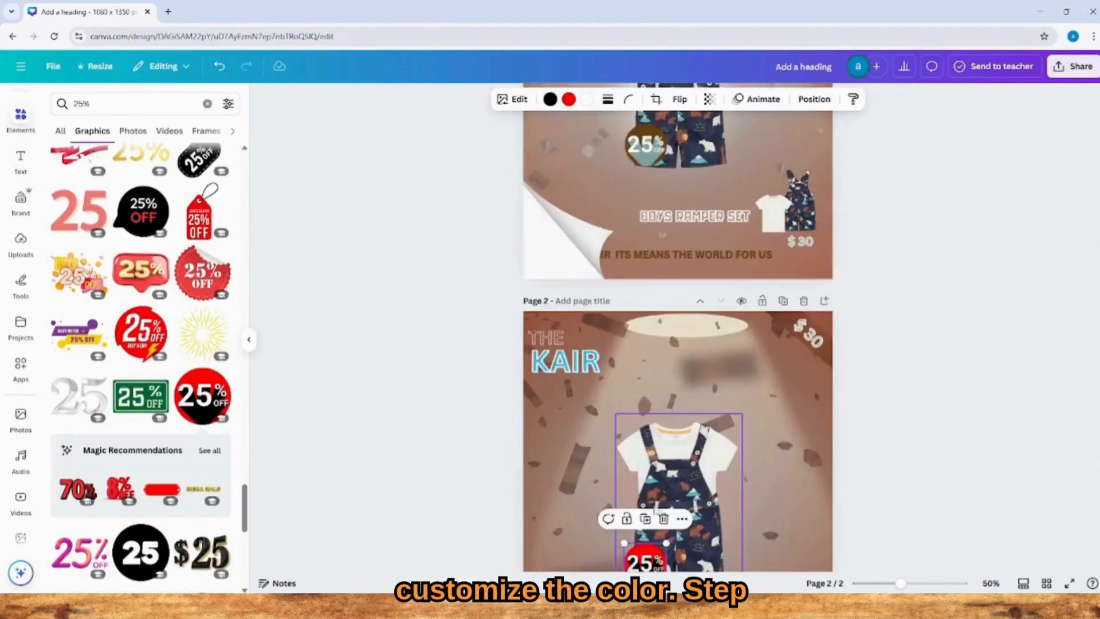
scroll(676, 343, down, 1)
drag(668, 487, 671, 483)
scroll(664, 499, up, 4)
scroll(648, 509, down, 4)
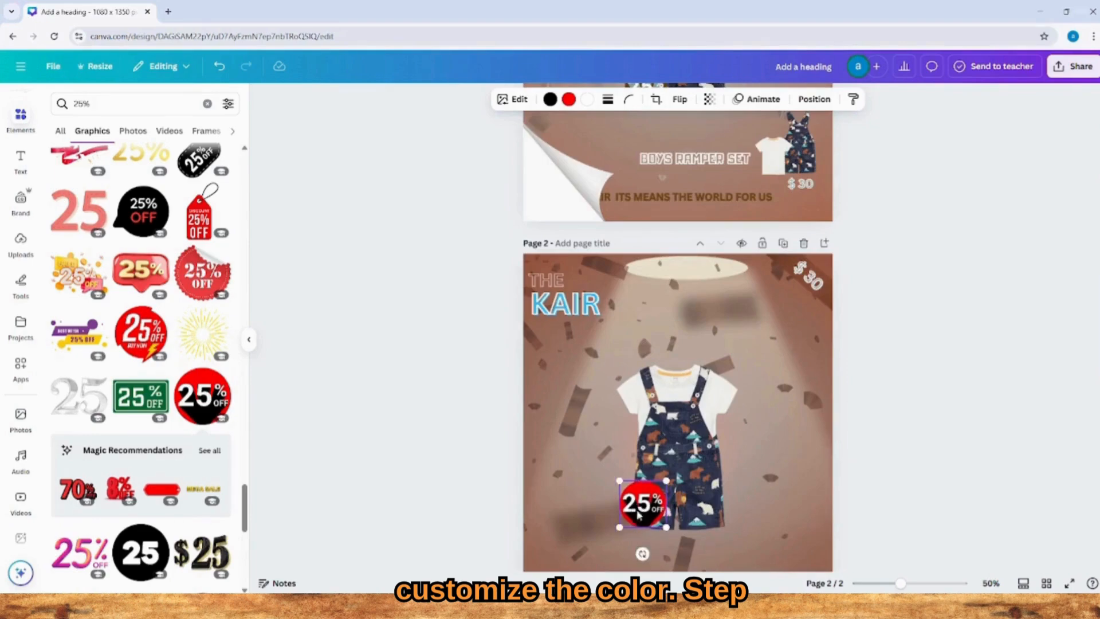
scroll(637, 510, up, 3)
- Recolour the 25% OFF badge, changing its red part to dark brown and its black part to muted teal
click(568, 99)
click(217, 370)
scroll(625, 400, down, 5)
scroll(625, 399, up, 3)
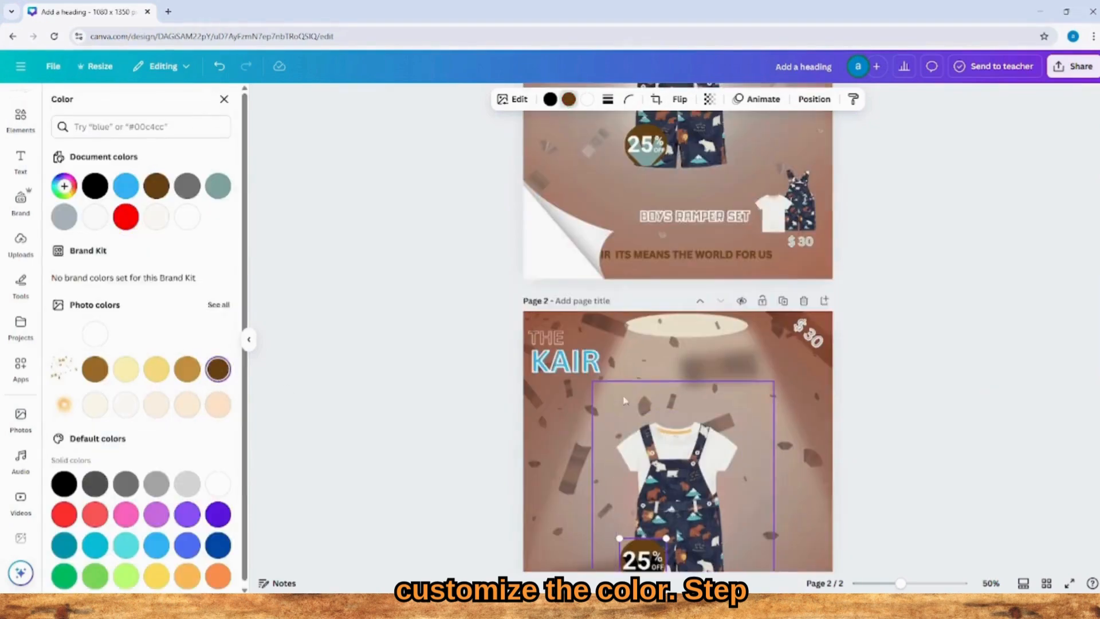
scroll(570, 134, down, 3)
click(550, 99)
click(219, 187)
- Compare the layout and colours of page 2 with the reference poster on page 1
scroll(813, 456, up, 5)
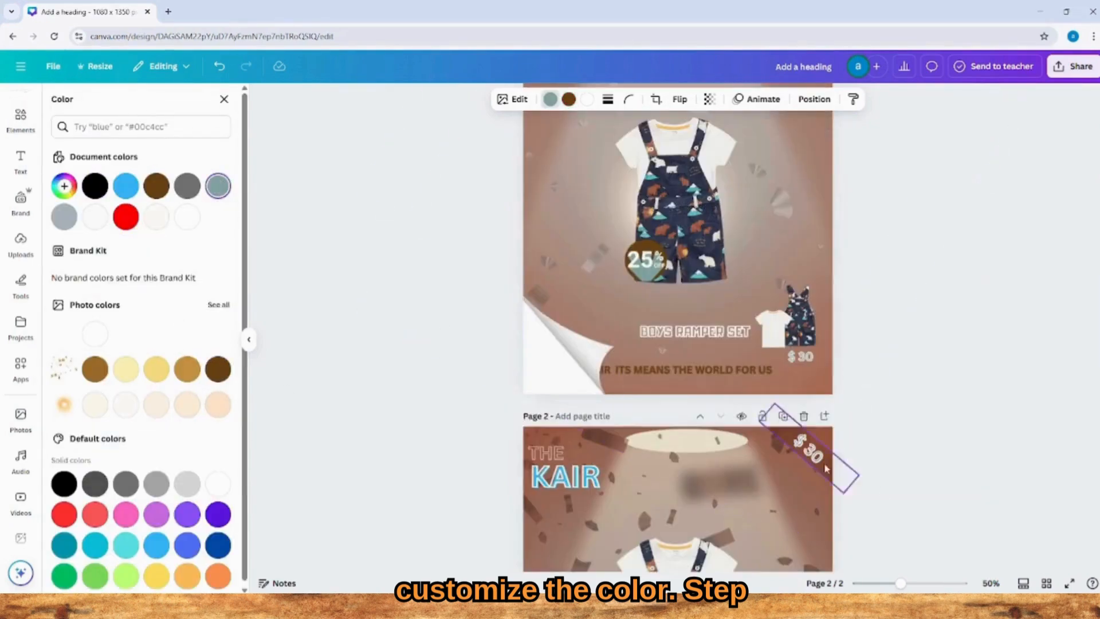
click(705, 506)
scroll(704, 507, down, 5)
click(702, 509)
scroll(704, 508, up, 7)
scroll(739, 308, down, 7)
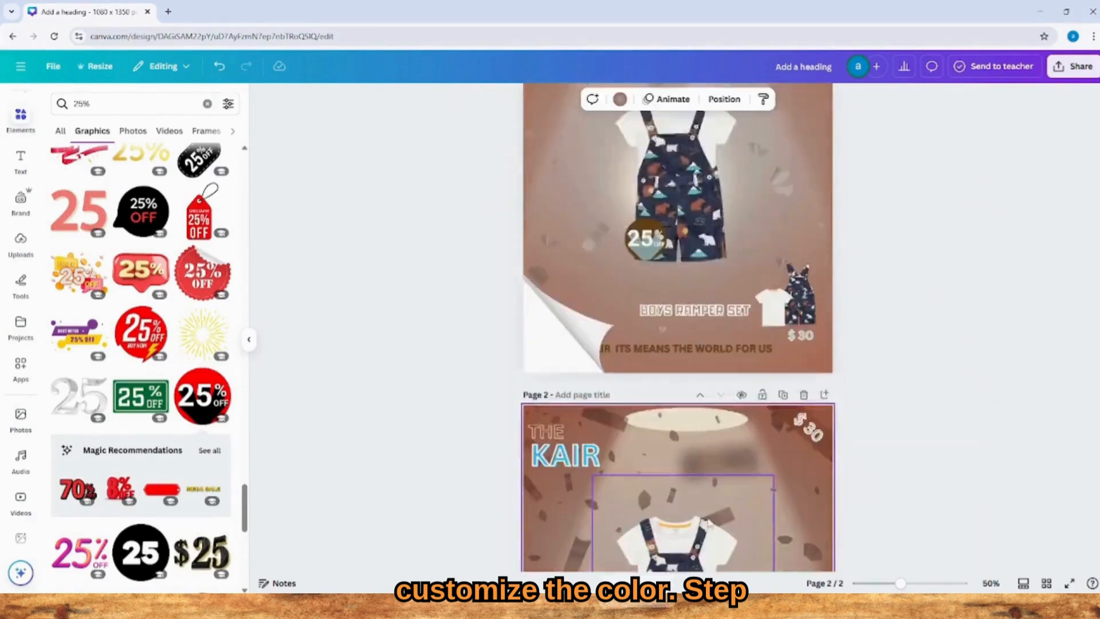
scroll(667, 509, up, 2)
scroll(667, 509, up, 5)
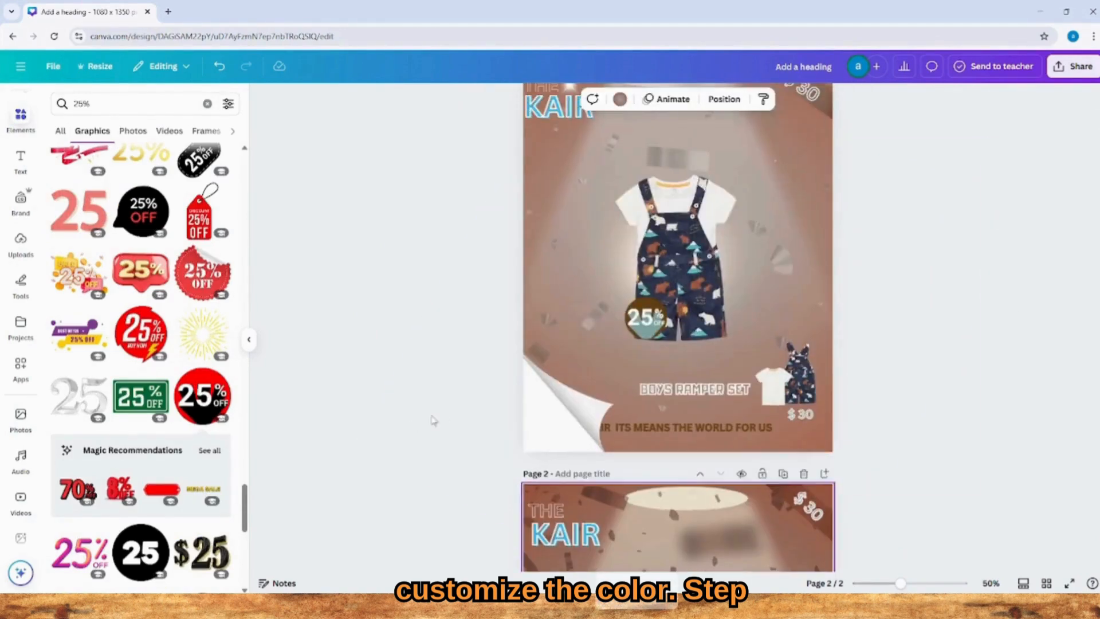
- Add a heading reading "BOYS RAMPER" on page 2 and scale it to font size 60.5
click(21, 160)
click(115, 229)
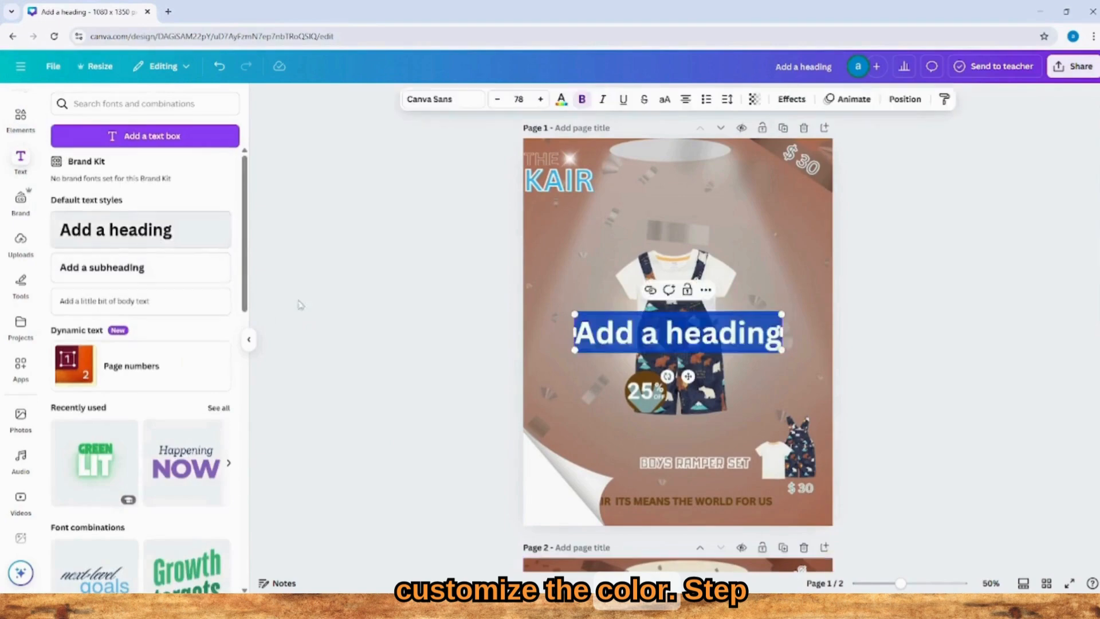
scroll(563, 276, down, 4)
scroll(563, 277, up, 2)
scroll(563, 277, up, 2)
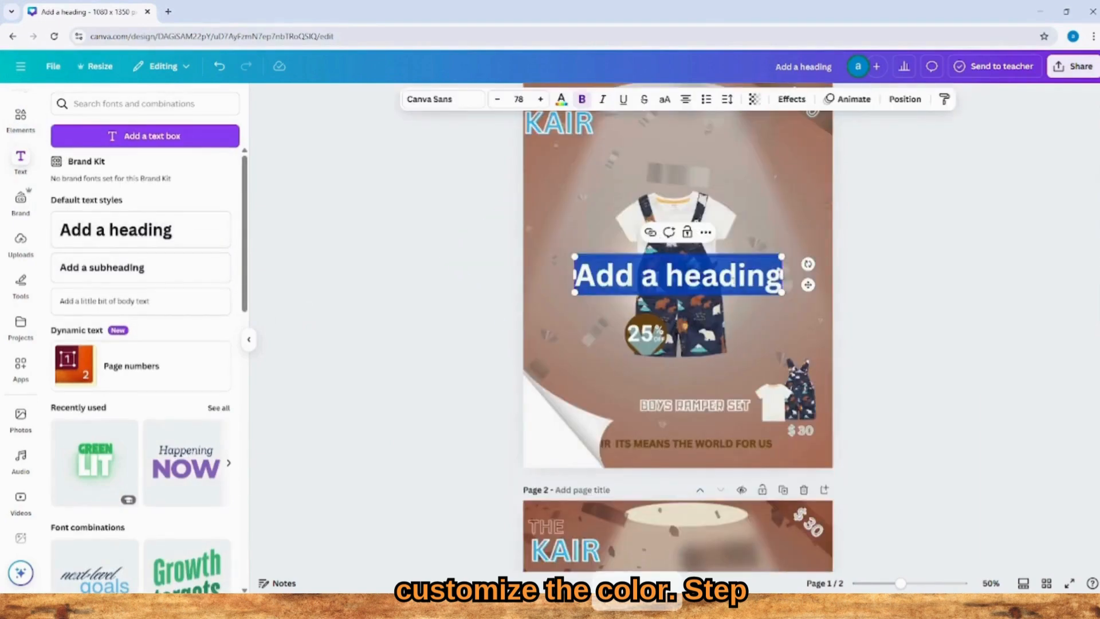
scroll(678, 327, down, 7)
click(160, 229)
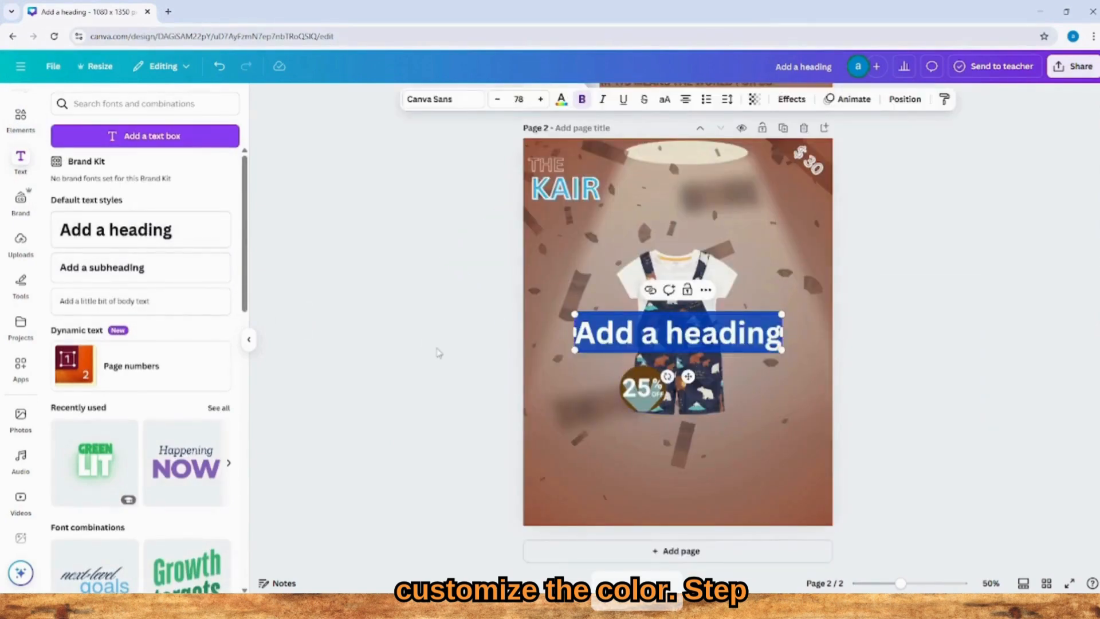
text(BOYS RAMPER)
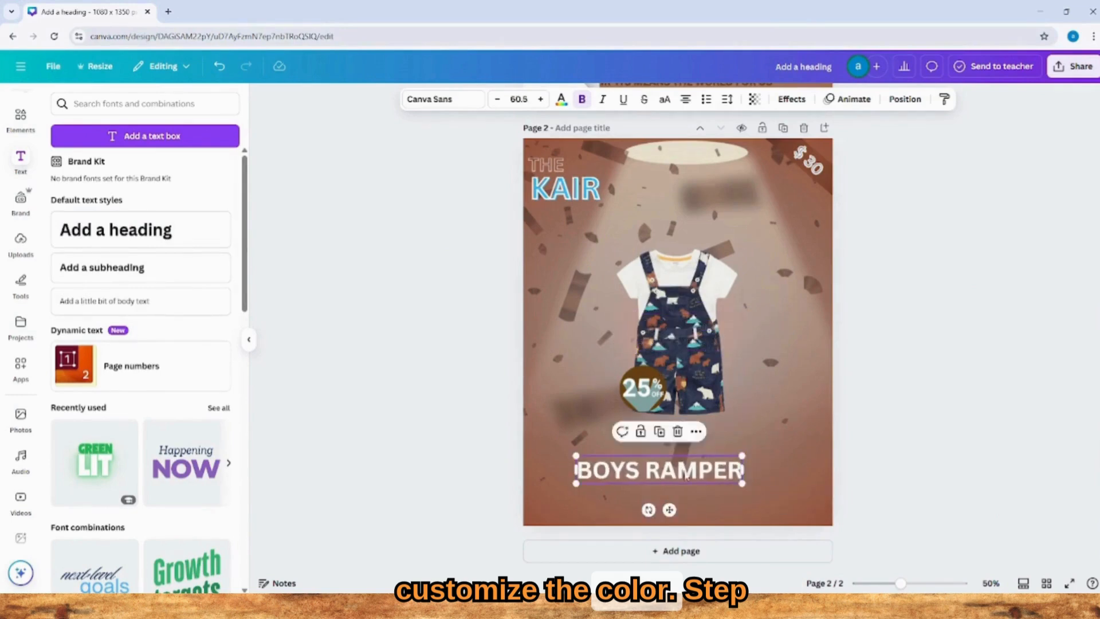
- Centre the "BOYS RAMPER" heading horizontally on page 2, a little below the romper
drag(686, 468, 712, 456)
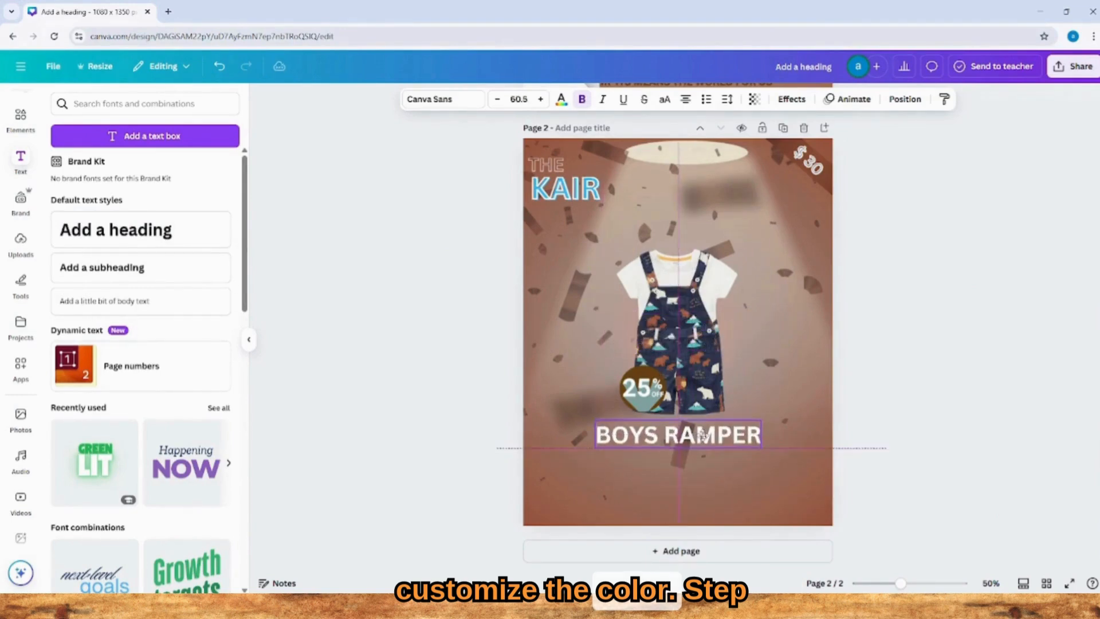
scroll(702, 435, up, 5)
scroll(702, 434, down, 5)
drag(704, 441, 705, 463)
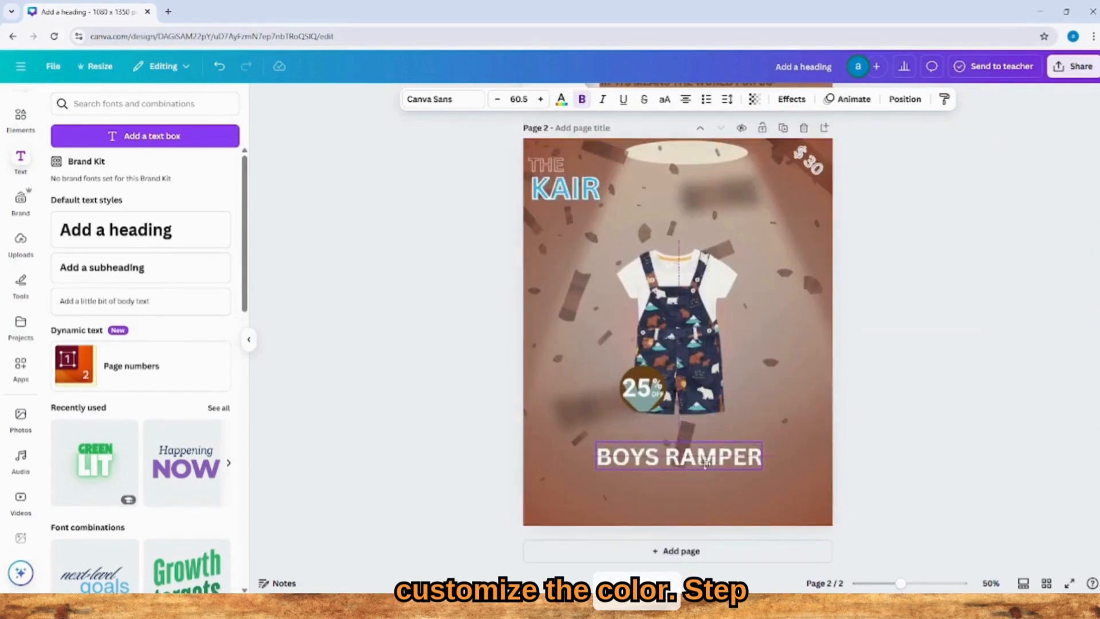
- Shrink the "BOYS RAMPER" heading to font size 51.9 and apply the Hollow text effect to it
scroll(739, 550, up, 5)
scroll(739, 550, down, 5)
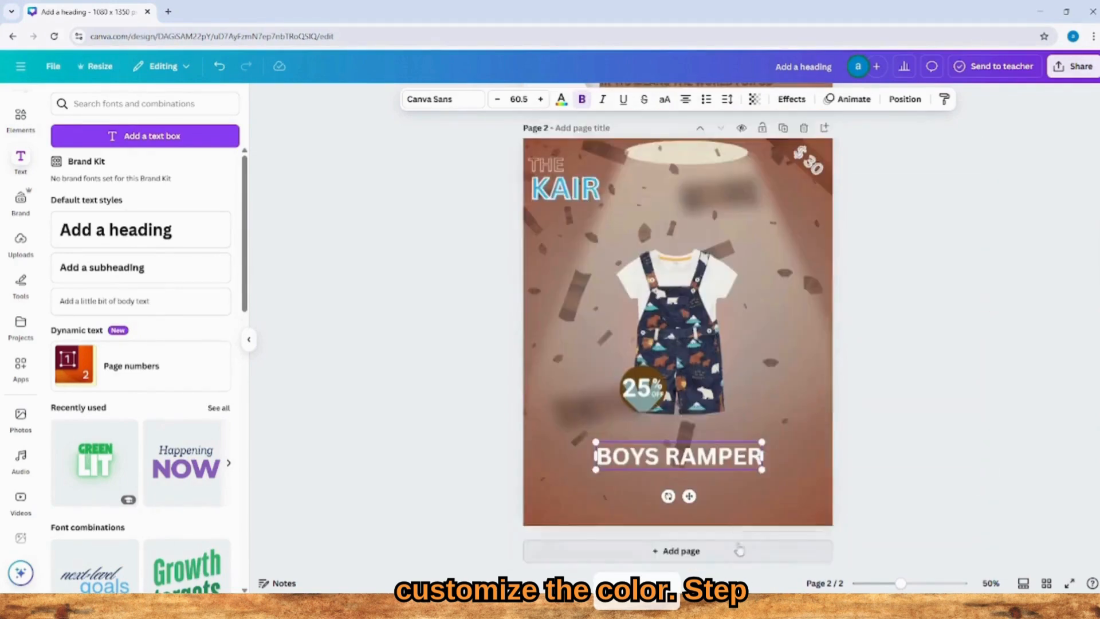
drag(596, 442, 620, 446)
scroll(688, 343, up, 3)
click(792, 99)
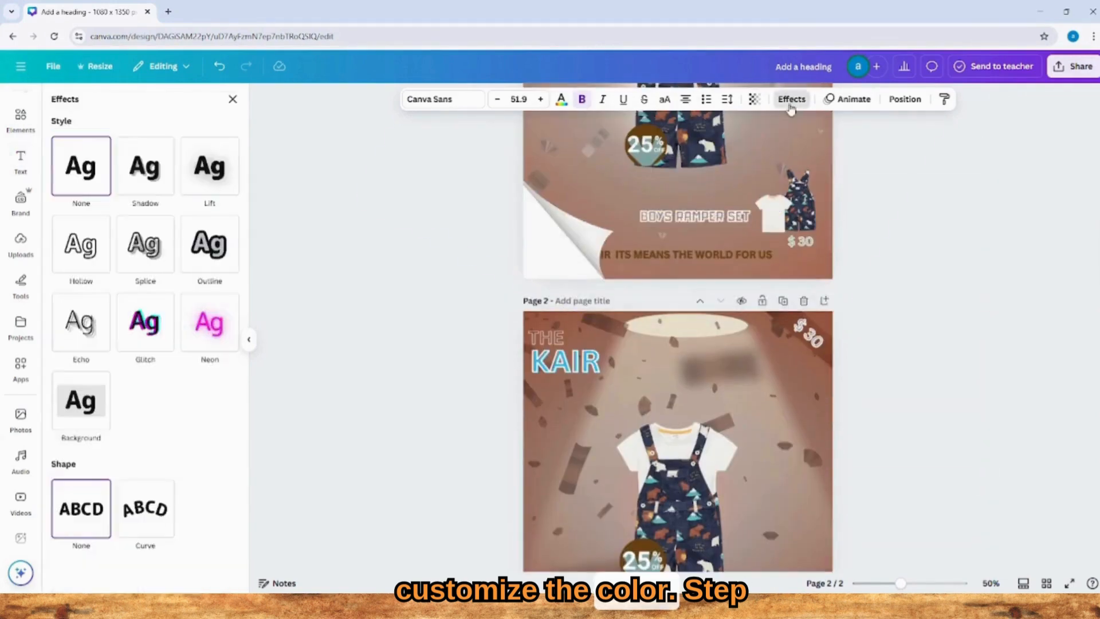
click(92, 248)
scroll(793, 488, down, 3)
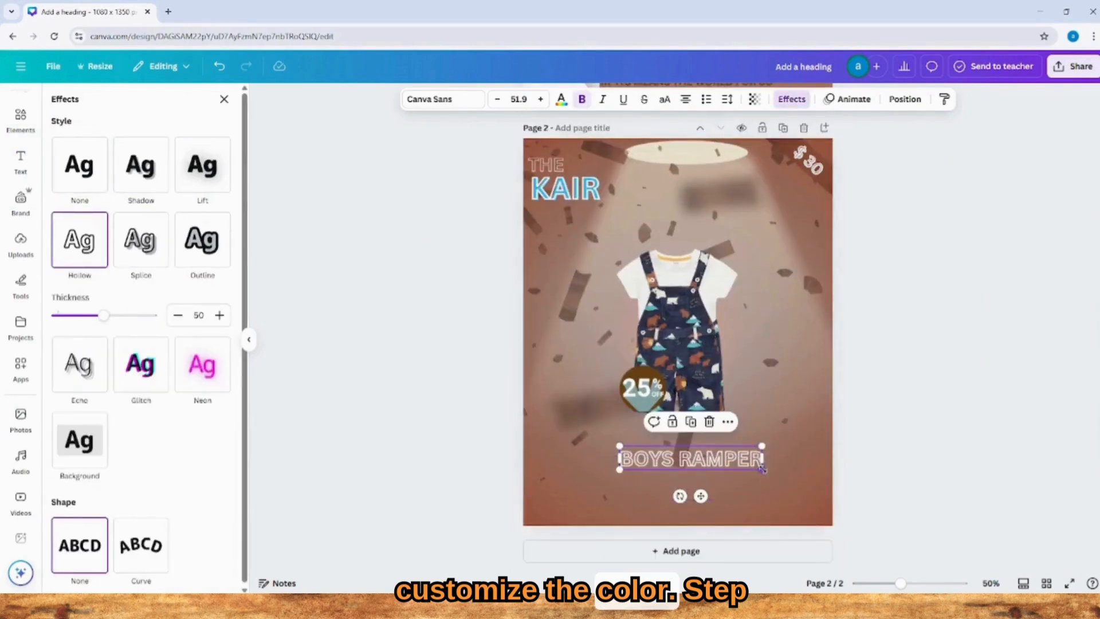
- Reduce the "BOYS RAMPER" heading to font size 40.8, keeping it just below the romper on page 2
drag(762, 467, 714, 461)
click(781, 465)
scroll(781, 465, up, 5)
scroll(781, 464, down, 5)
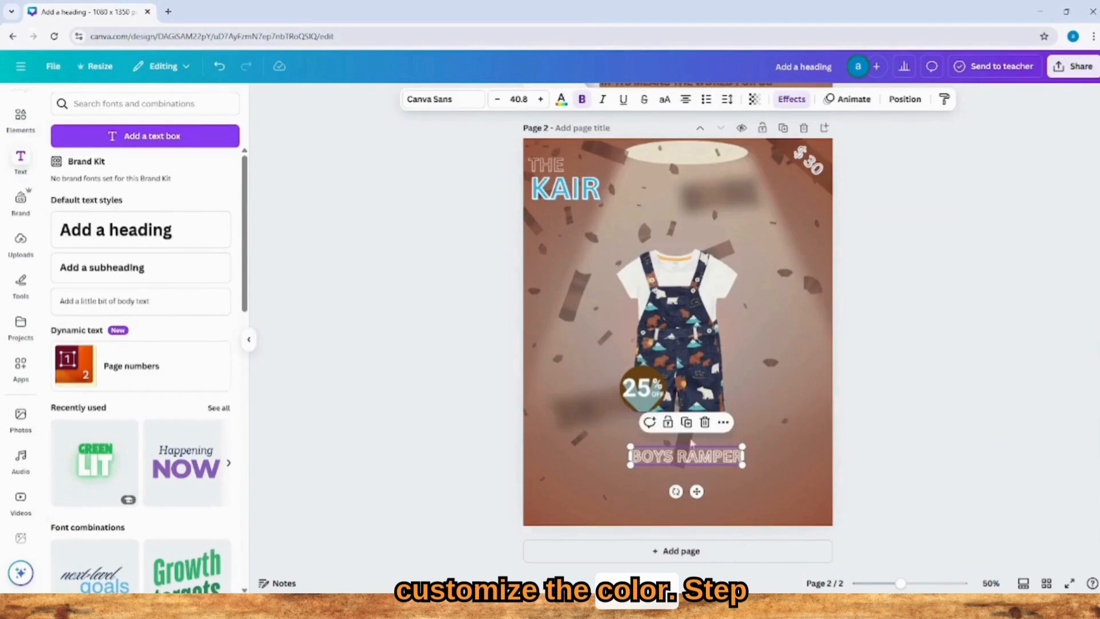
click(327, 235)
- Insert the uploaded dungarees and white T-shirt photos on page 2, enlarge both and remove their backgrounds
click(21, 244)
click(81, 318)
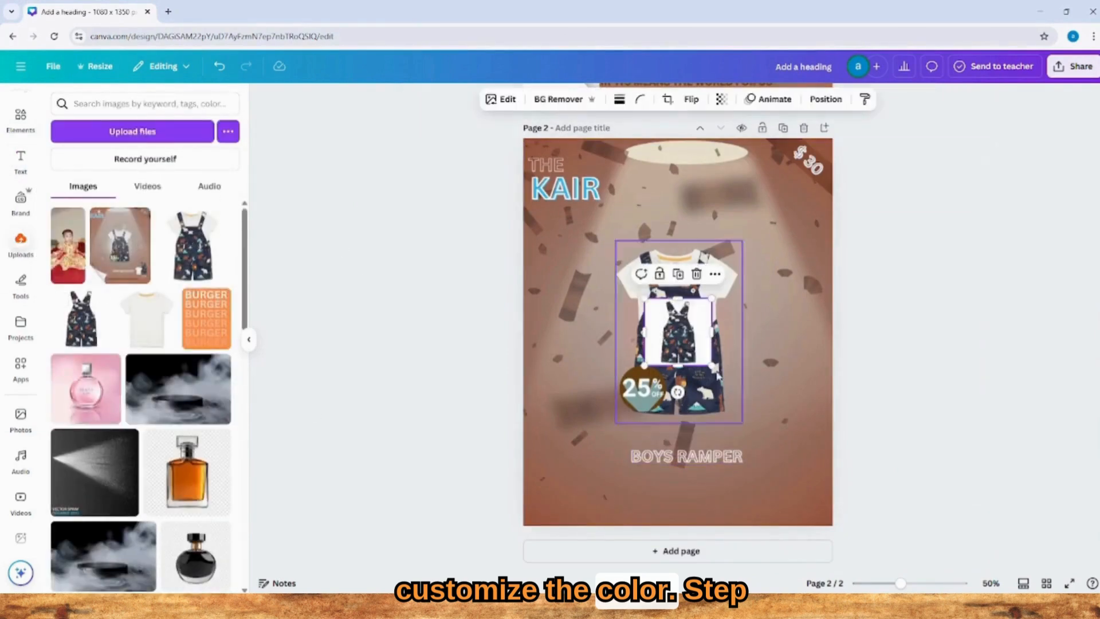
drag(712, 365, 750, 404)
click(589, 100)
click(146, 318)
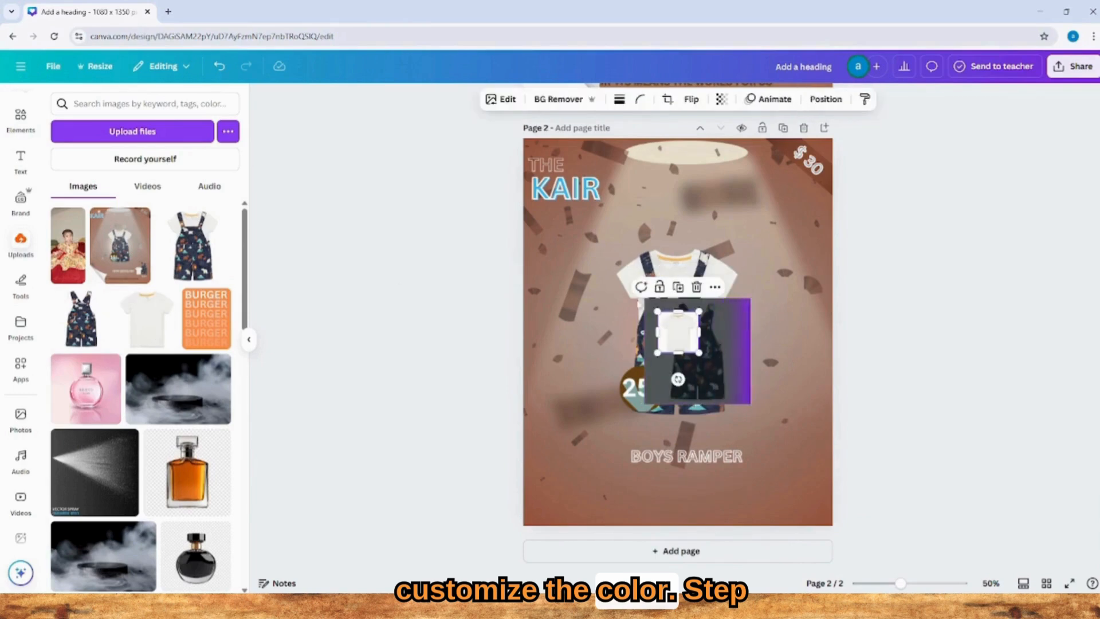
drag(699, 352, 758, 435)
click(567, 100)
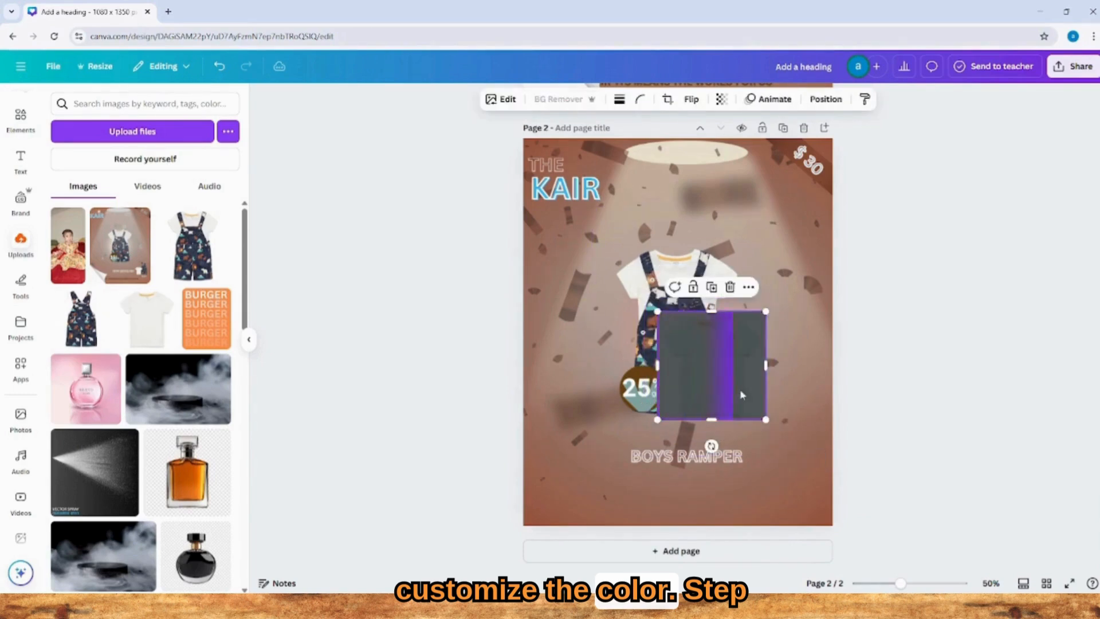
- Shrink the dungarees and T-shirt cutouts and overlap them in page 2's lower-right corner, matching the reference on page 1
drag(739, 386, 749, 436)
drag(773, 358, 763, 461)
drag(690, 368, 780, 464)
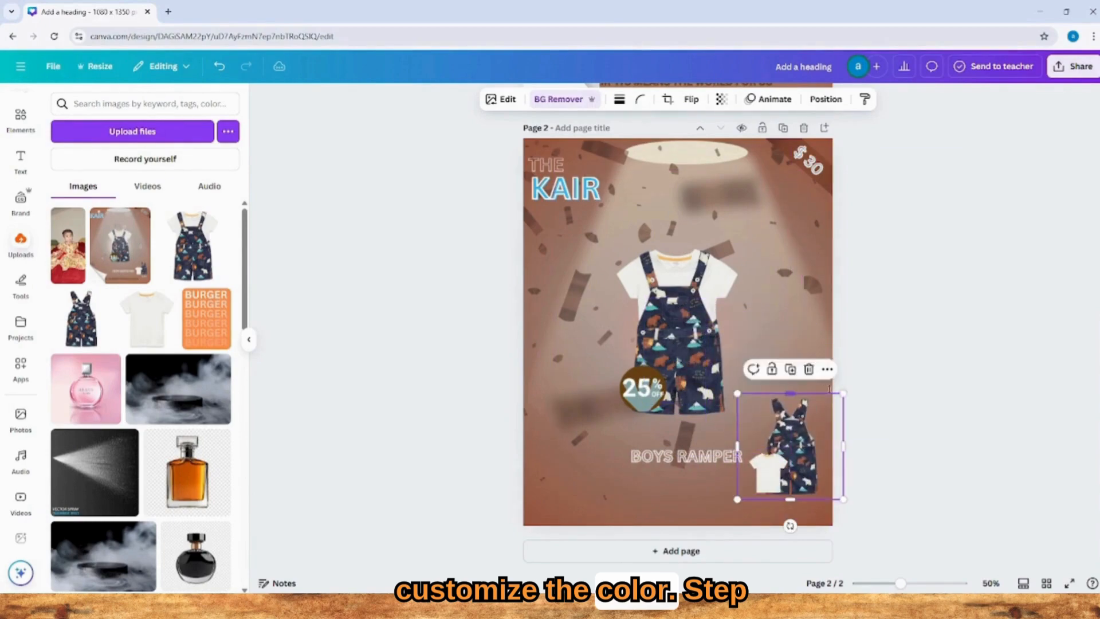
drag(842, 399, 814, 452)
scroll(825, 429, up, 5)
scroll(827, 428, down, 5)
drag(767, 480, 771, 469)
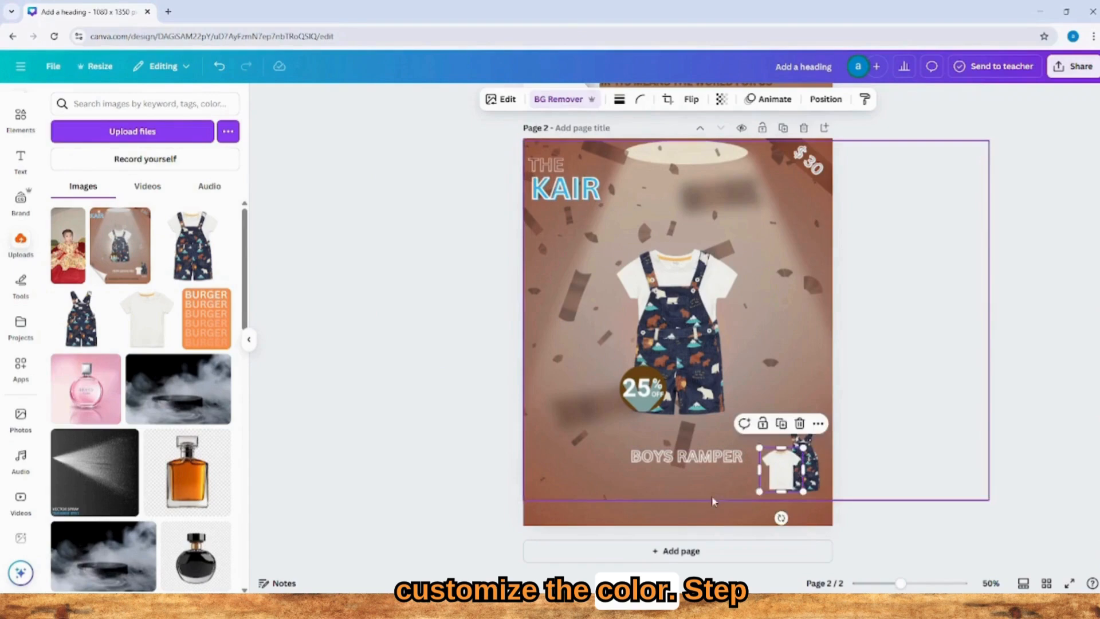
scroll(713, 502, up, 5)
click(1006, 309)
scroll(842, 459, down, 5)
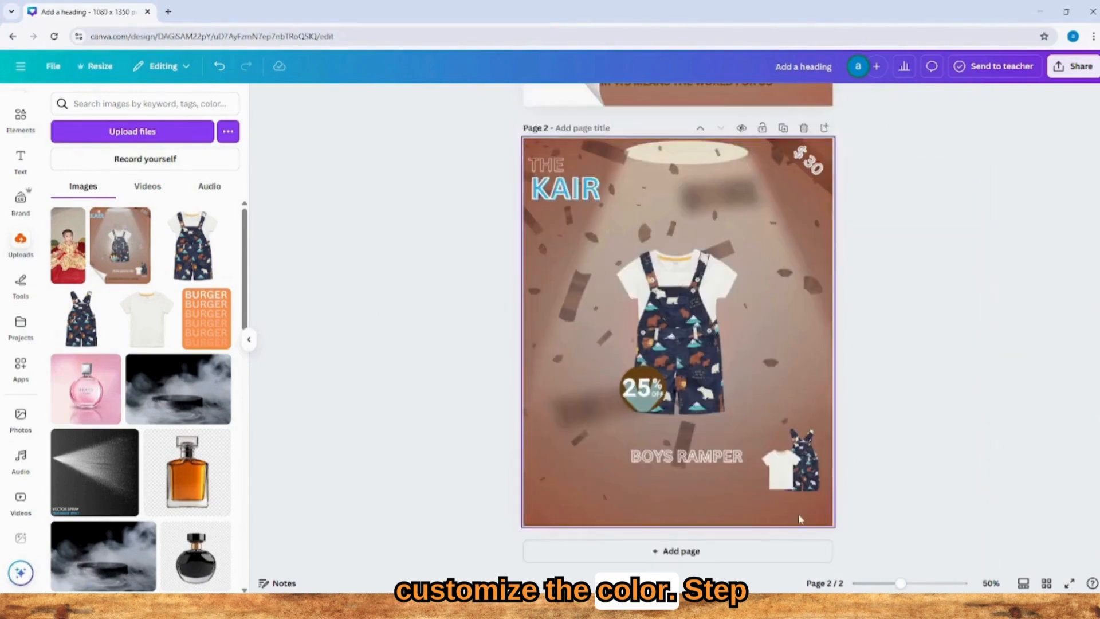
- Duplicate the "$ 30" price text, straighten the copy and place it below the small outfit cutouts
scroll(802, 401, up, 3)
click(808, 335)
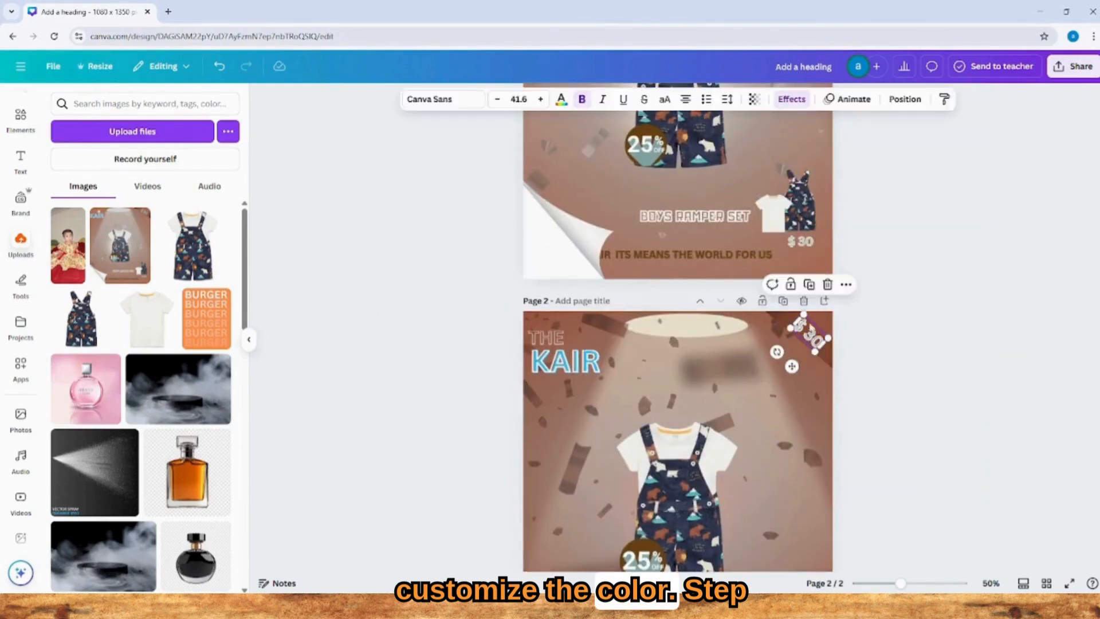
drag(796, 524, 799, 487)
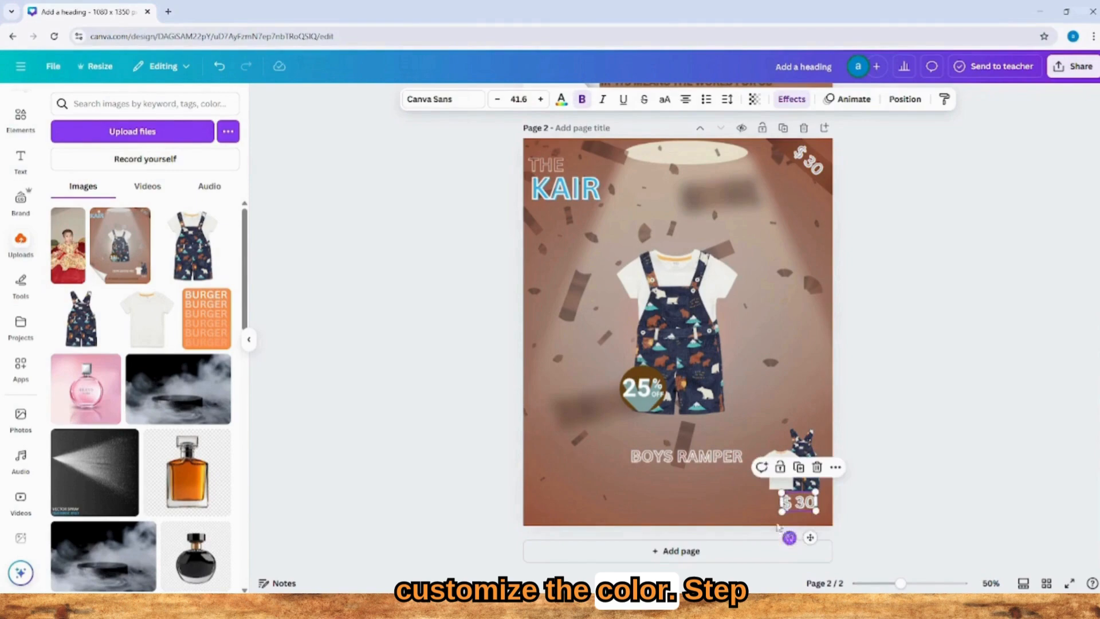
click(777, 523)
scroll(604, 562, up, 5)
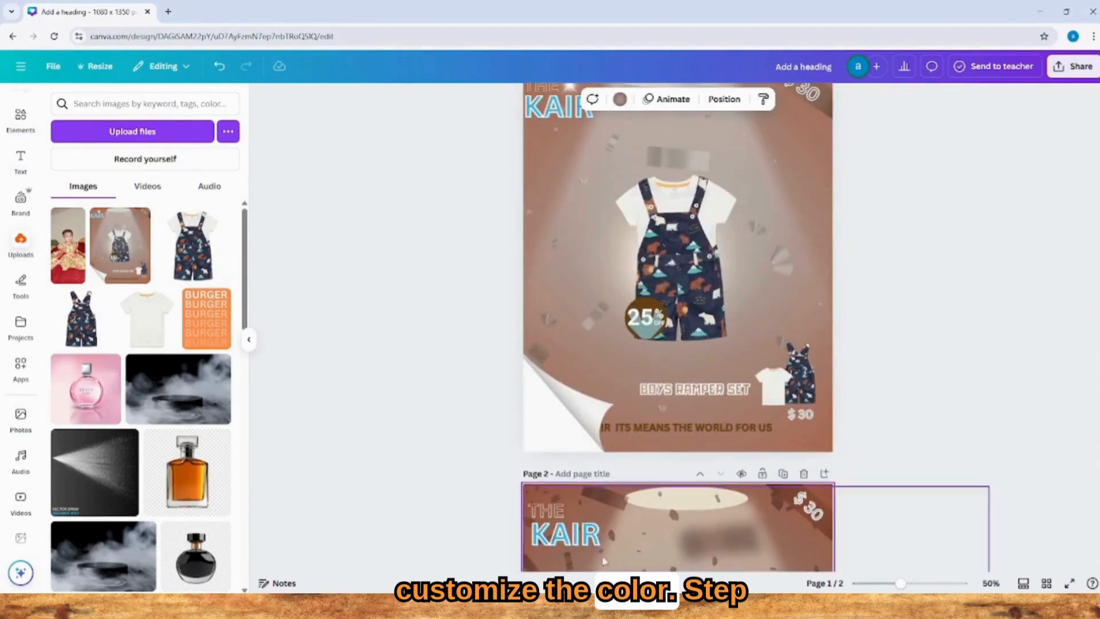
click(21, 161)
click(172, 237)
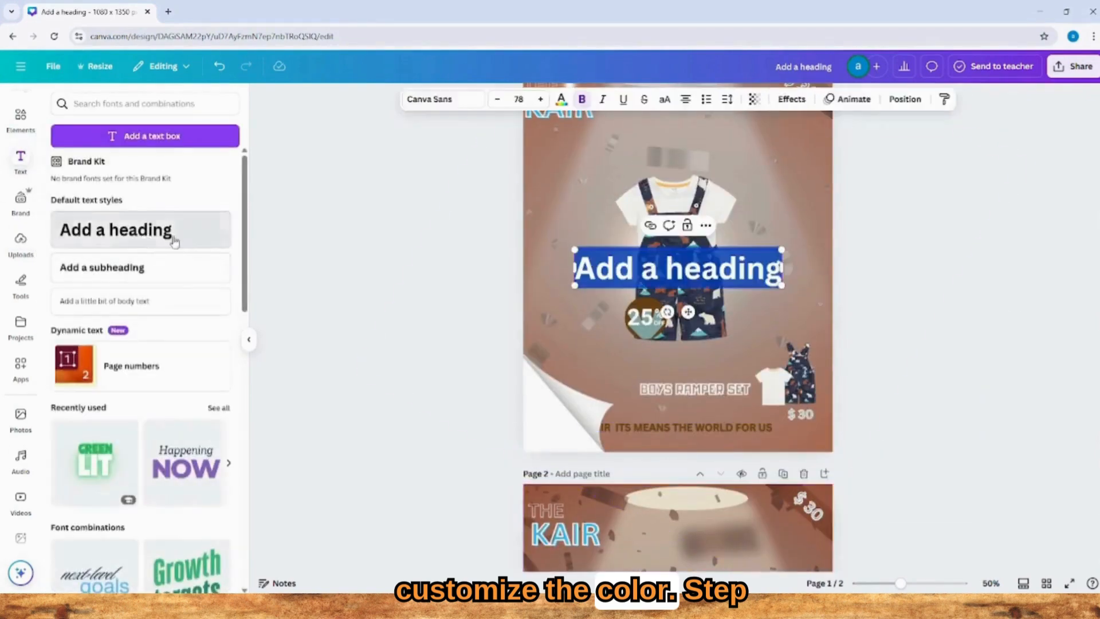
key(ctrl+z)
- Add a heading reading "KAIR ITS MENS THE WORLD FOR US" on page 2
scroll(626, 435, down, 5)
scroll(625, 437, down, 1)
click(115, 230)
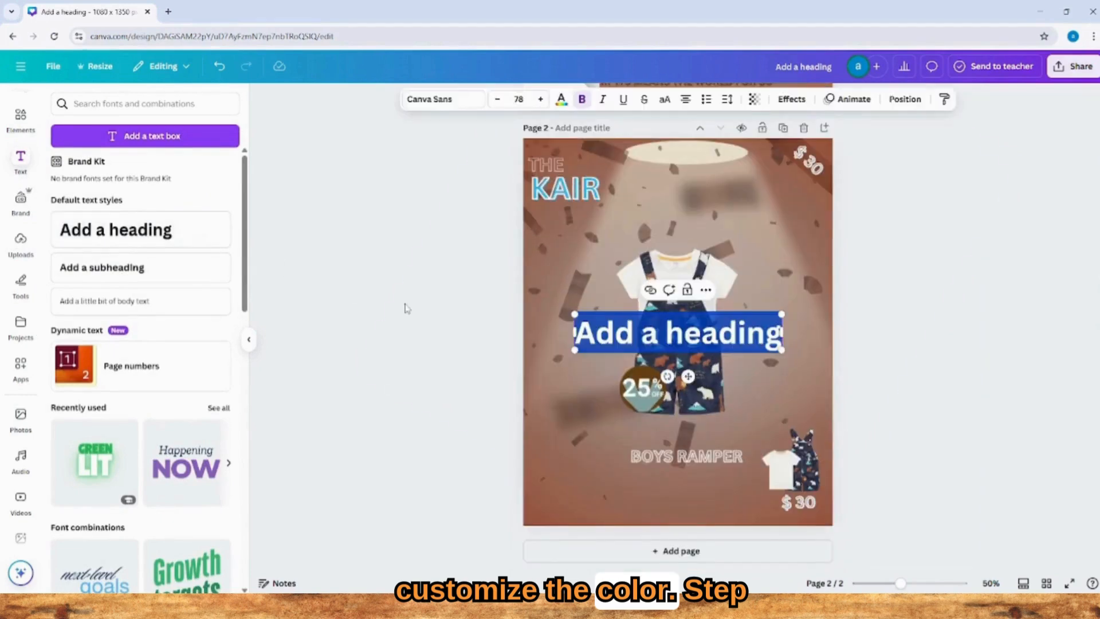
text(KAIR I)
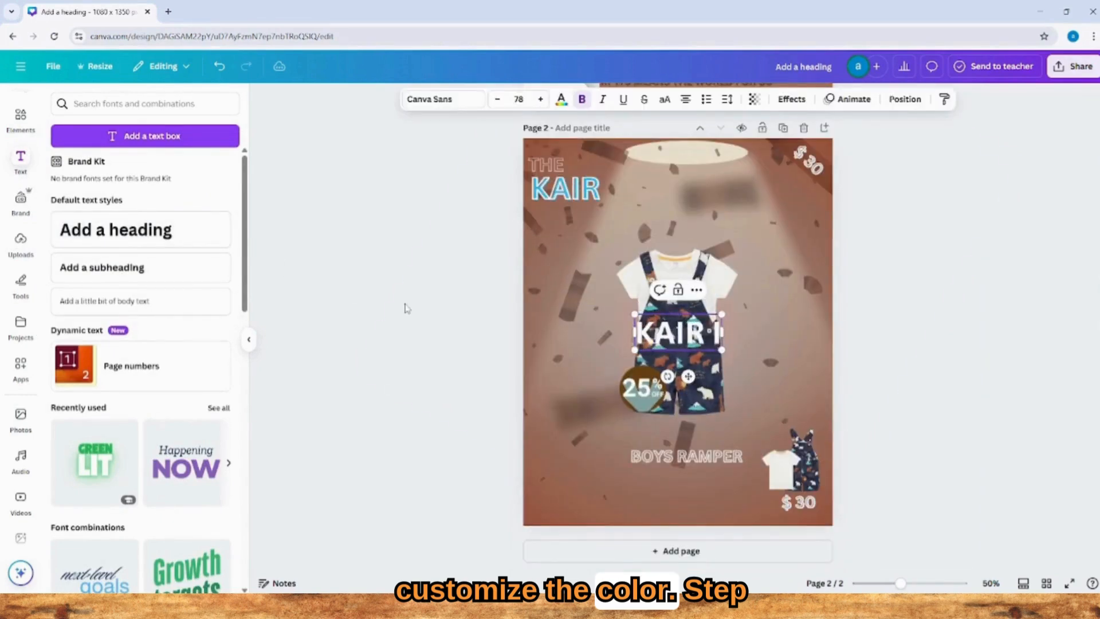
text(TS MENS THE WORLD FOR US)
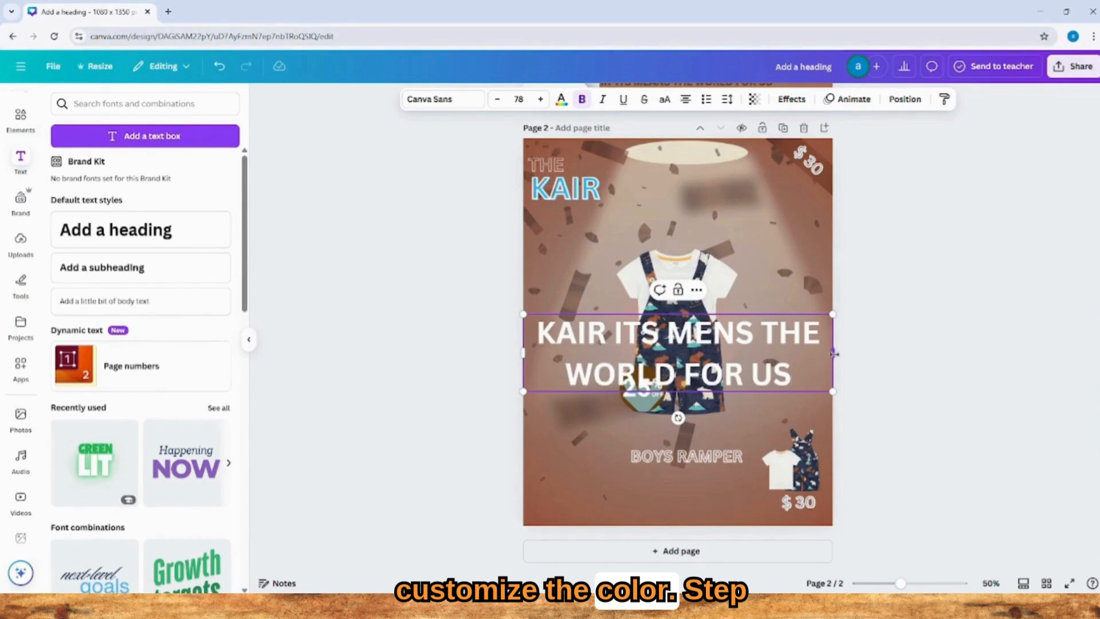
- Scale the slogan to font size 25.8, fit it on one line and place it along page 2's bottom edge
drag(832, 315, 644, 485)
drag(616, 380, 705, 382)
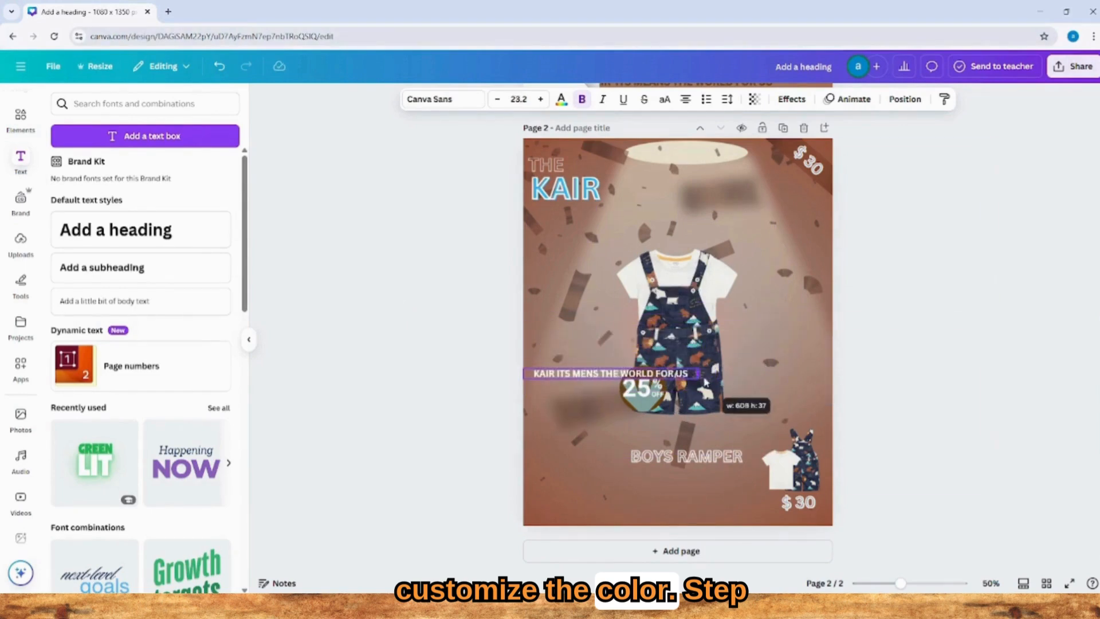
drag(614, 381, 678, 509)
scroll(751, 457, up, 4)
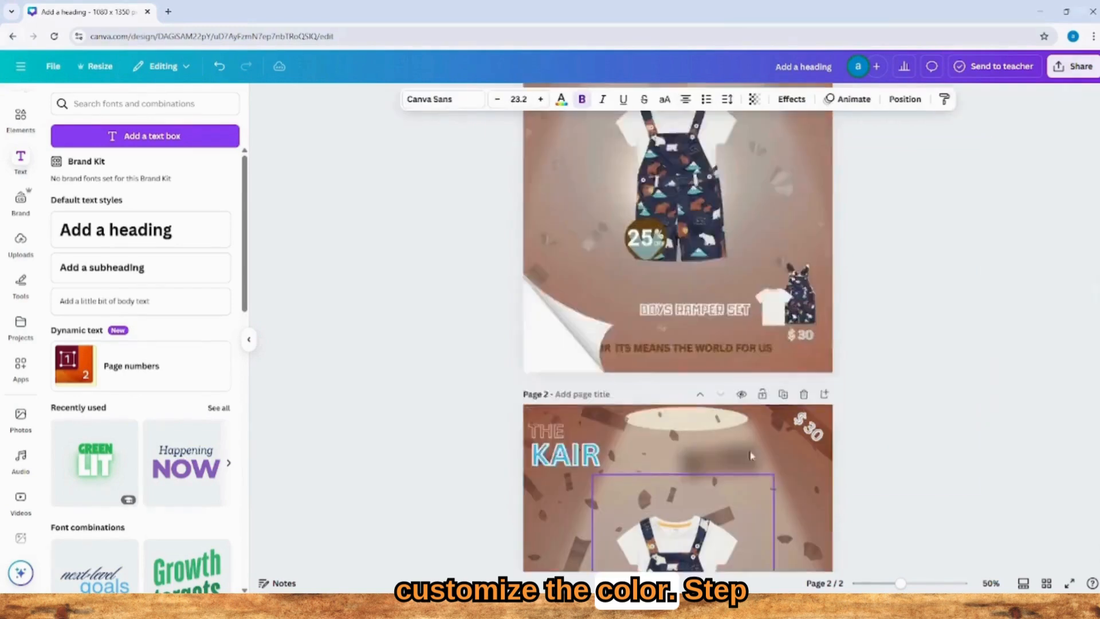
scroll(748, 481, down, 4)
drag(591, 502, 579, 488)
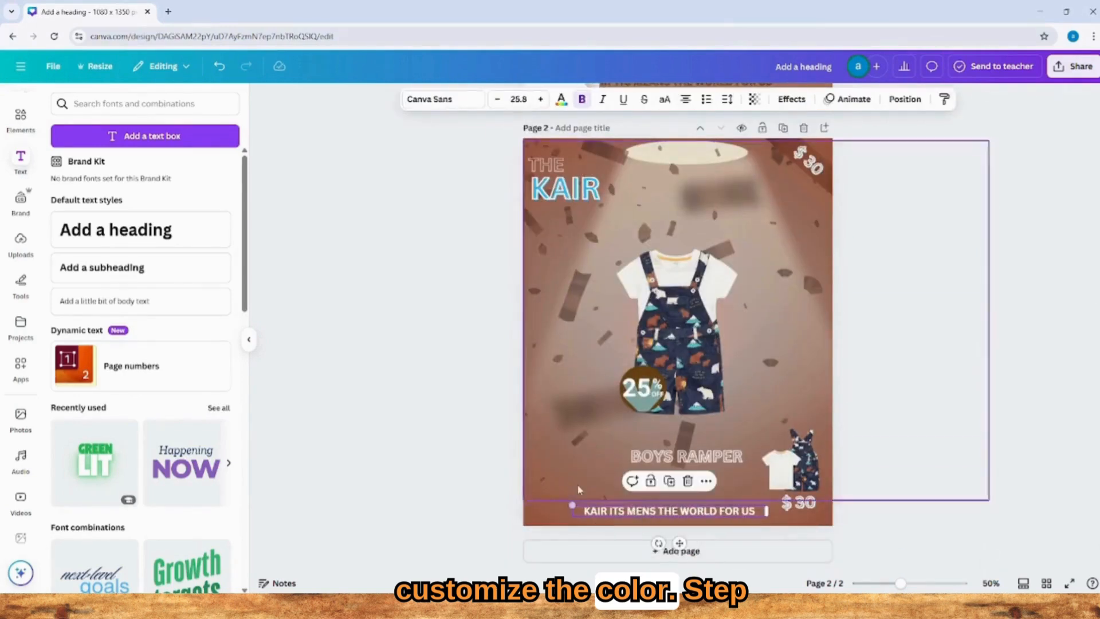
- Apply the Splice effect to the slogan and set its text colour to the document's dark brown
scroll(655, 512, up, 5)
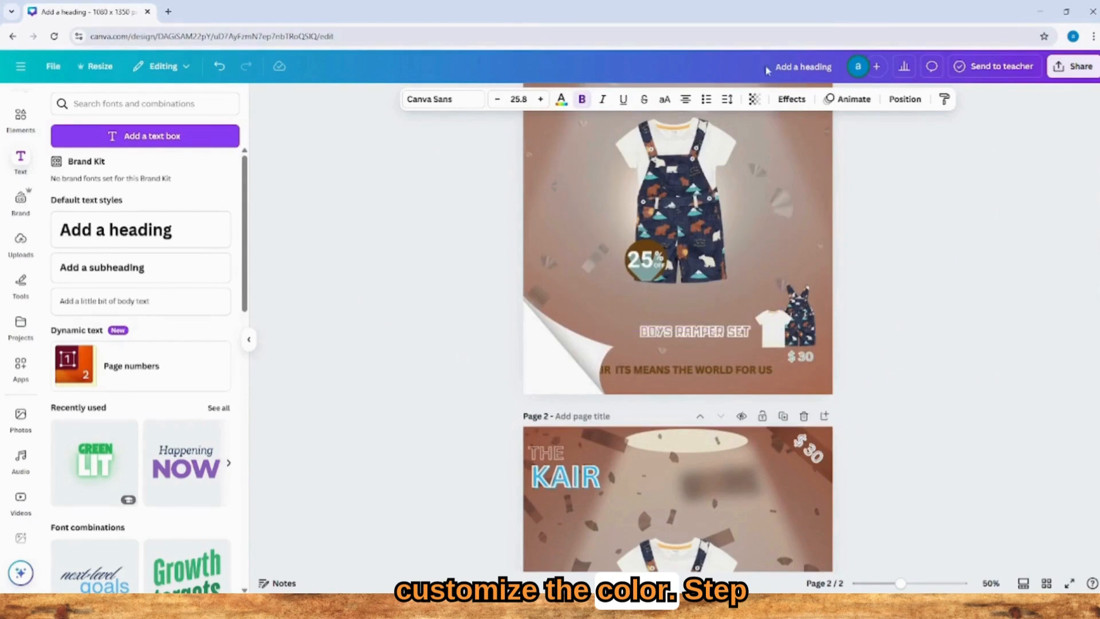
click(791, 98)
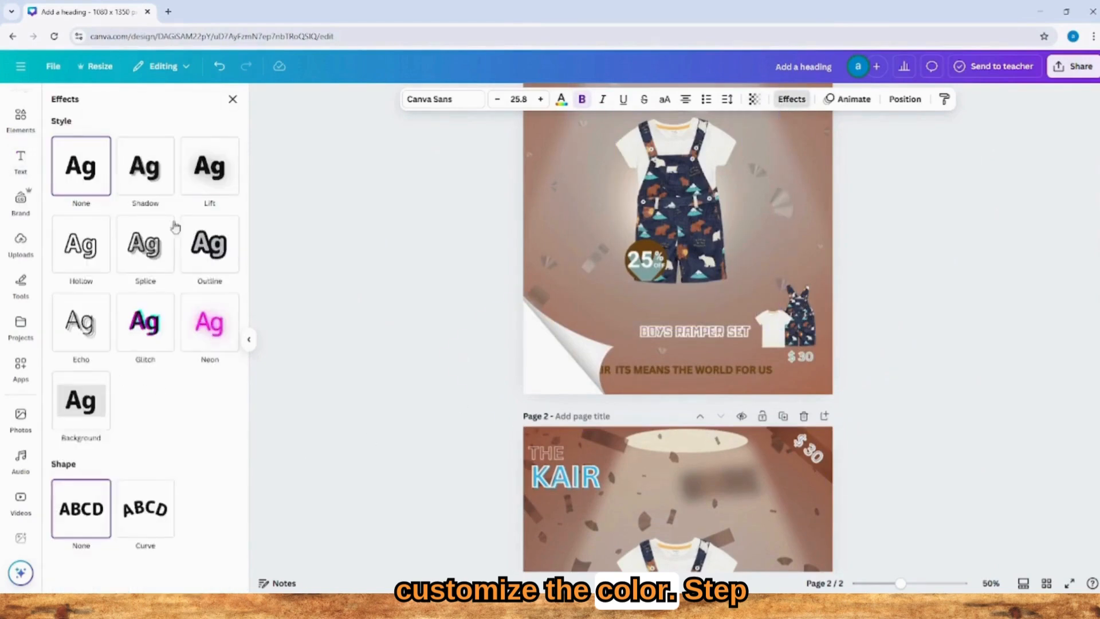
click(149, 241)
scroll(745, 556, down, 5)
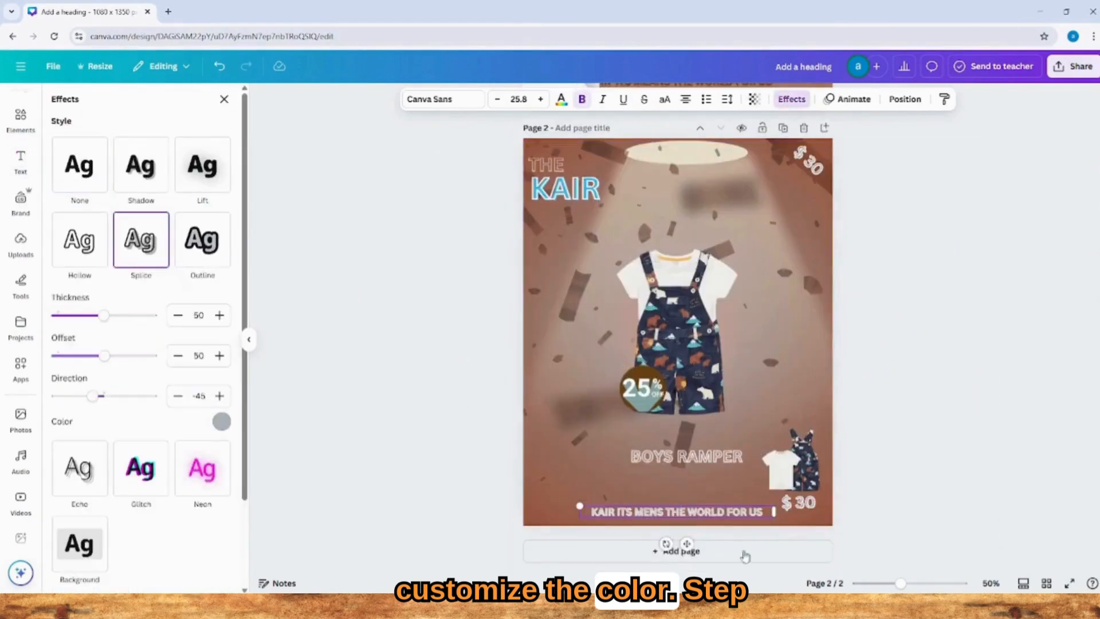
click(221, 422)
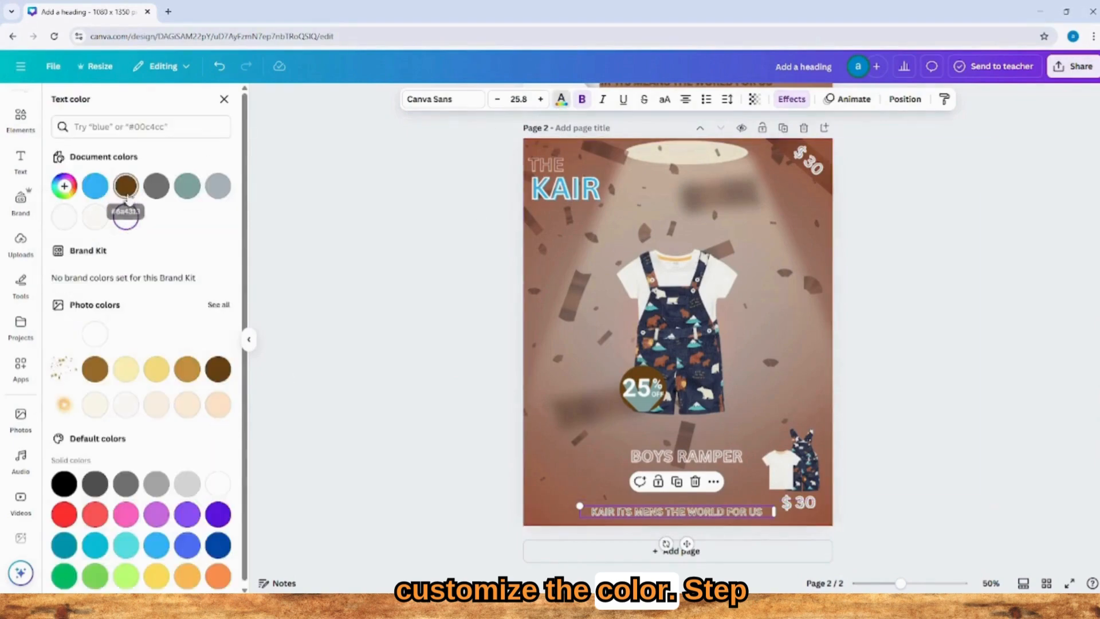
click(126, 187)
scroll(440, 459, up, 3)
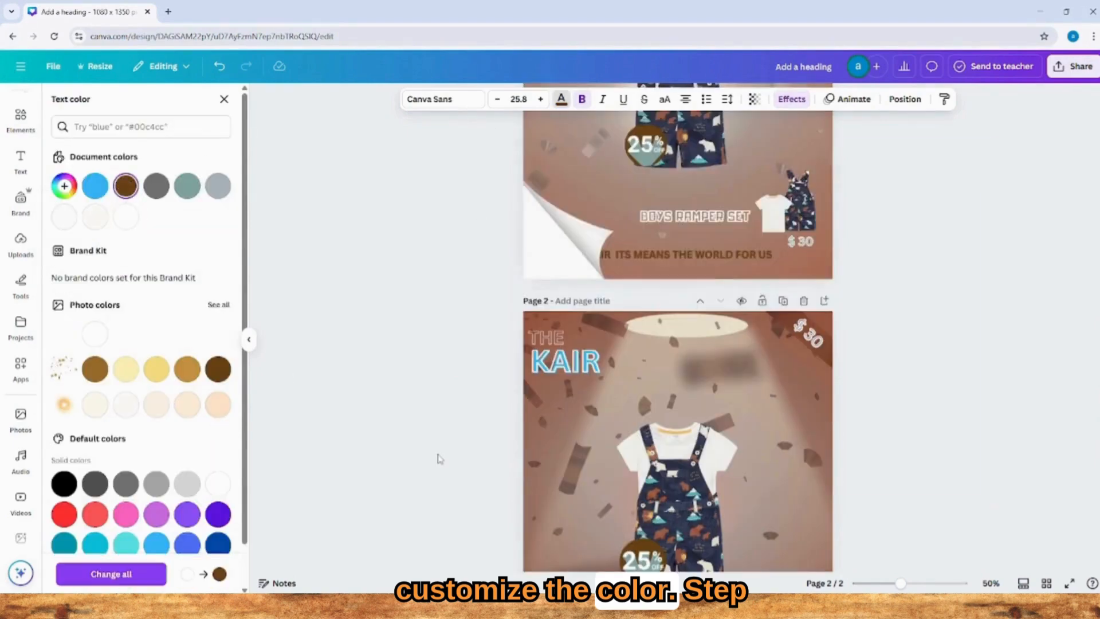
scroll(439, 458, down, 3)
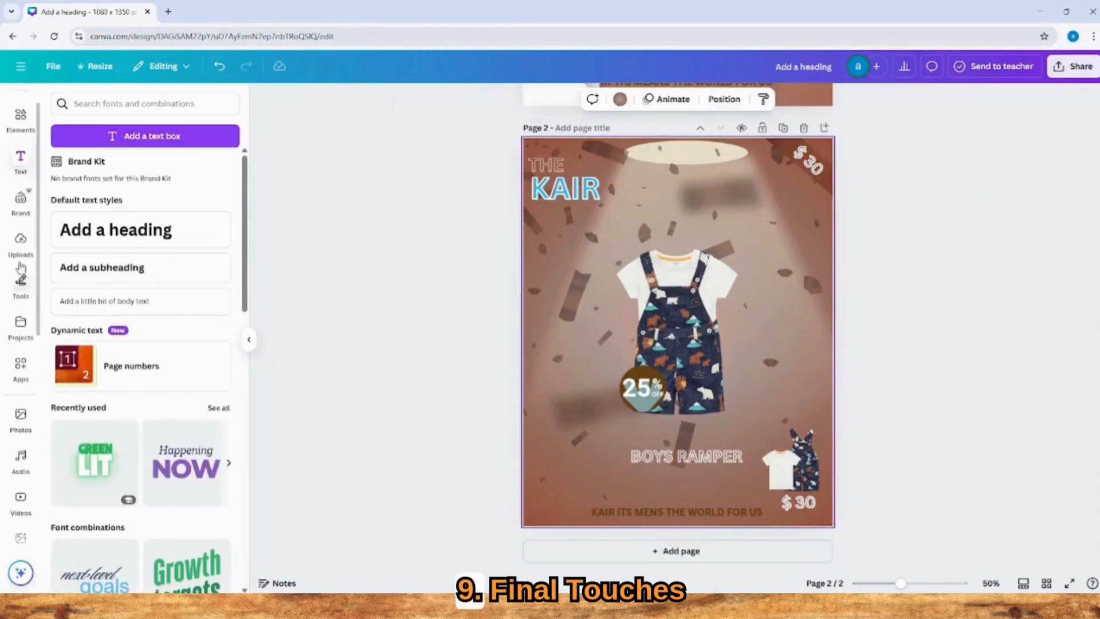
- Search the elements for "shadow" and insert the white page-curl graphic on page 2
click(21, 120)
click(208, 104)
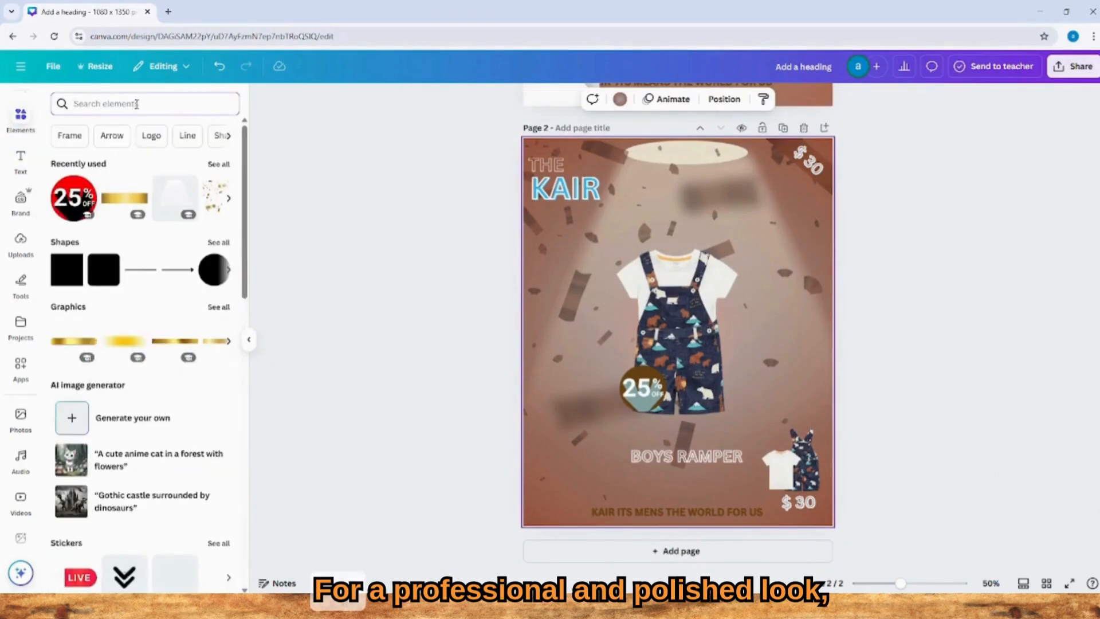
text(shadow)
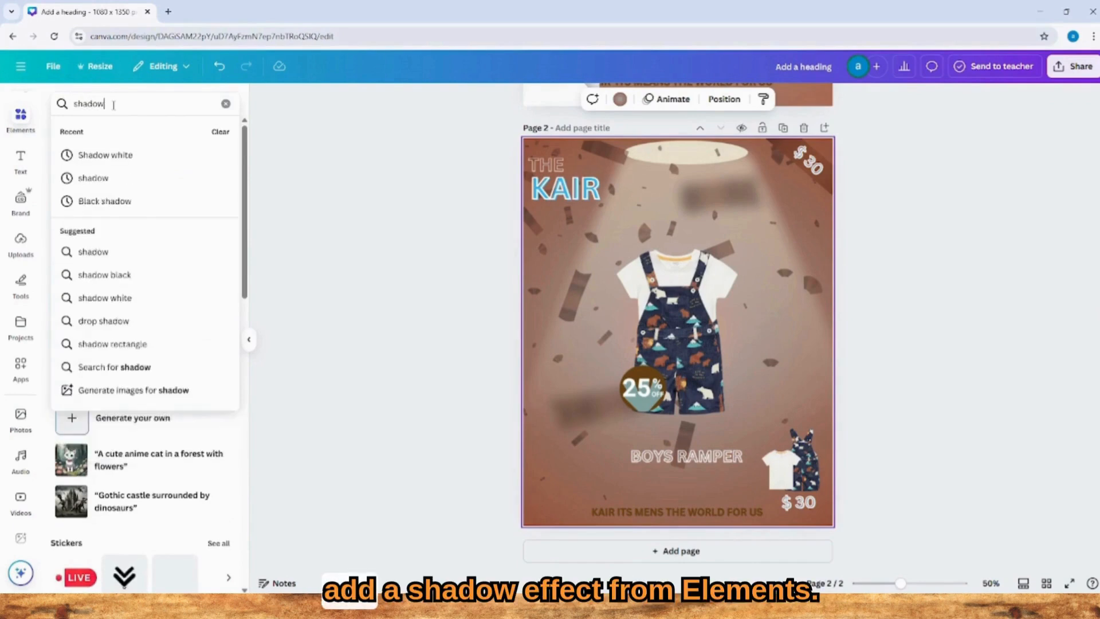
key(Return)
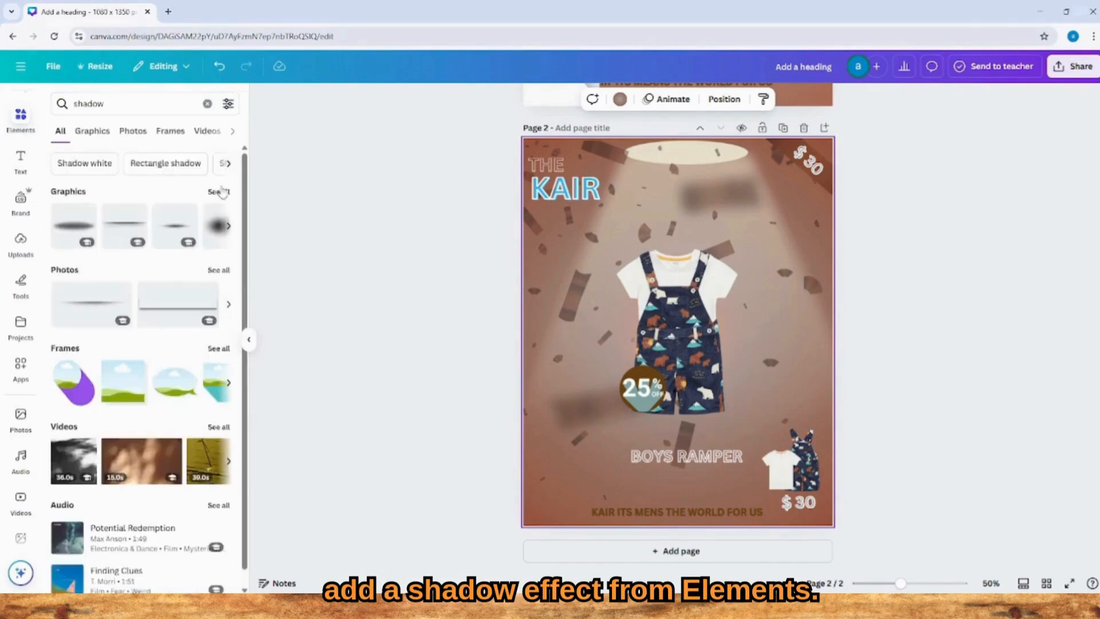
click(223, 192)
scroll(186, 318, down, 12)
scroll(191, 365, down, 10)
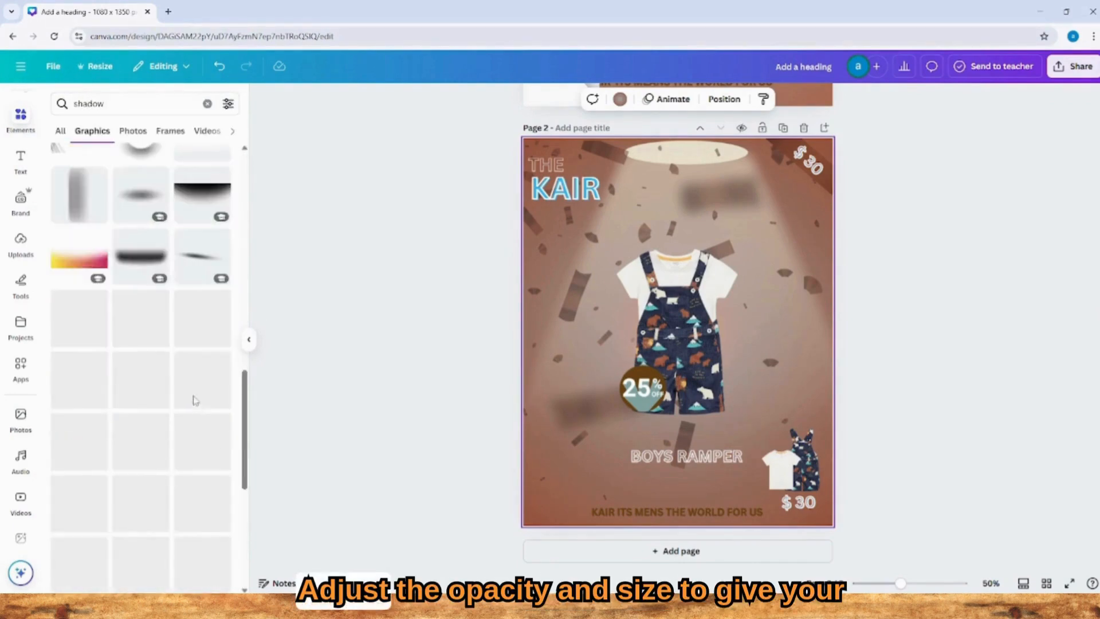
scroll(195, 424, down, 10)
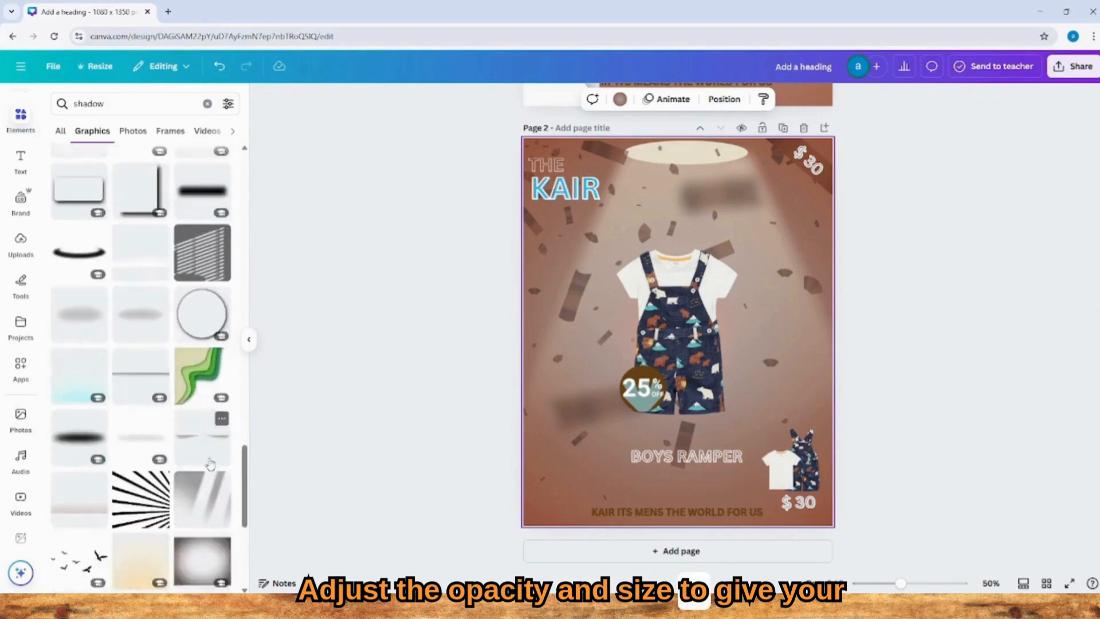
click(206, 359)
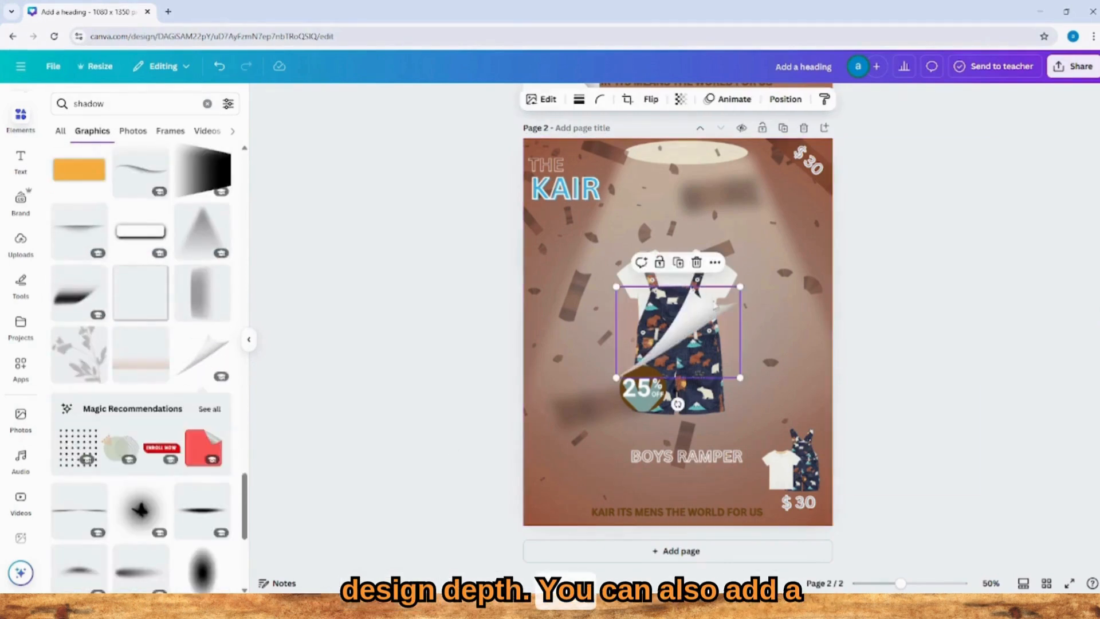
- Rotate and resize the page-curl graphic, fitting it into page 2's lower-left corner
drag(700, 329, 613, 451)
drag(592, 526, 540, 452)
drag(635, 518, 562, 502)
drag(495, 479, 495, 484)
drag(544, 488, 543, 492)
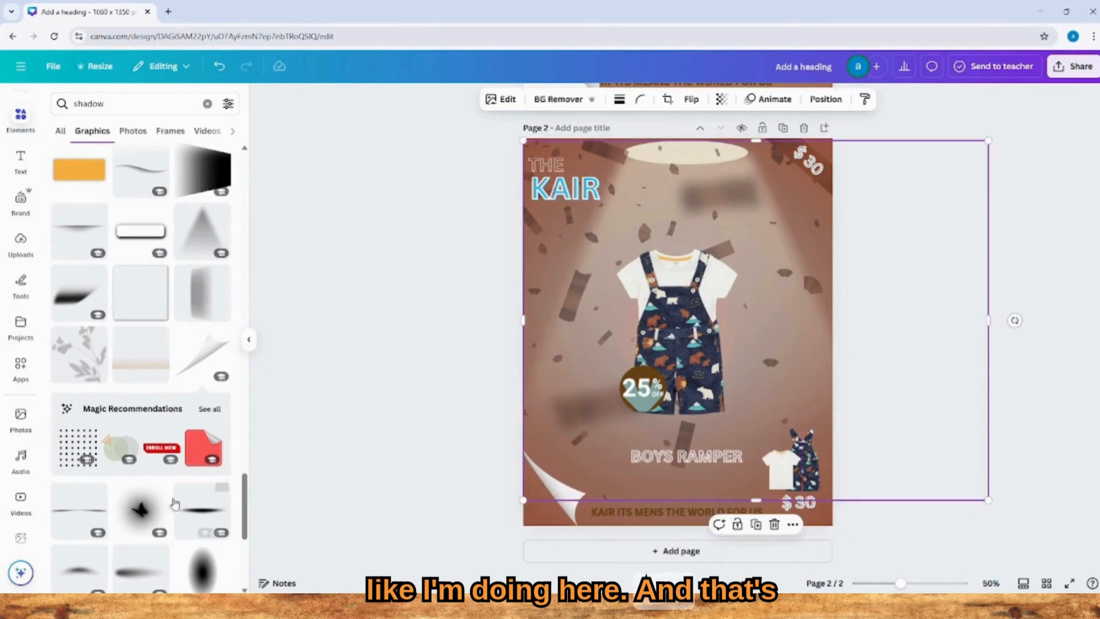
- Select the page curl and enlarge it so it overlaps the start of the slogan
click(508, 450)
click(592, 510)
right_click(567, 502)
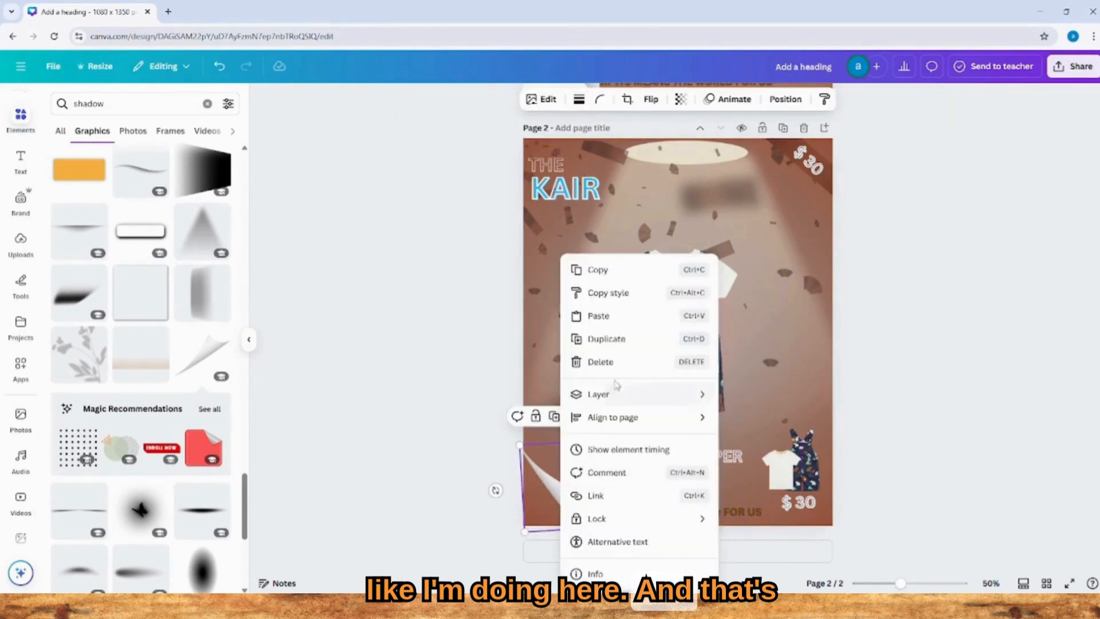
key(Escape)
drag(584, 443, 606, 404)
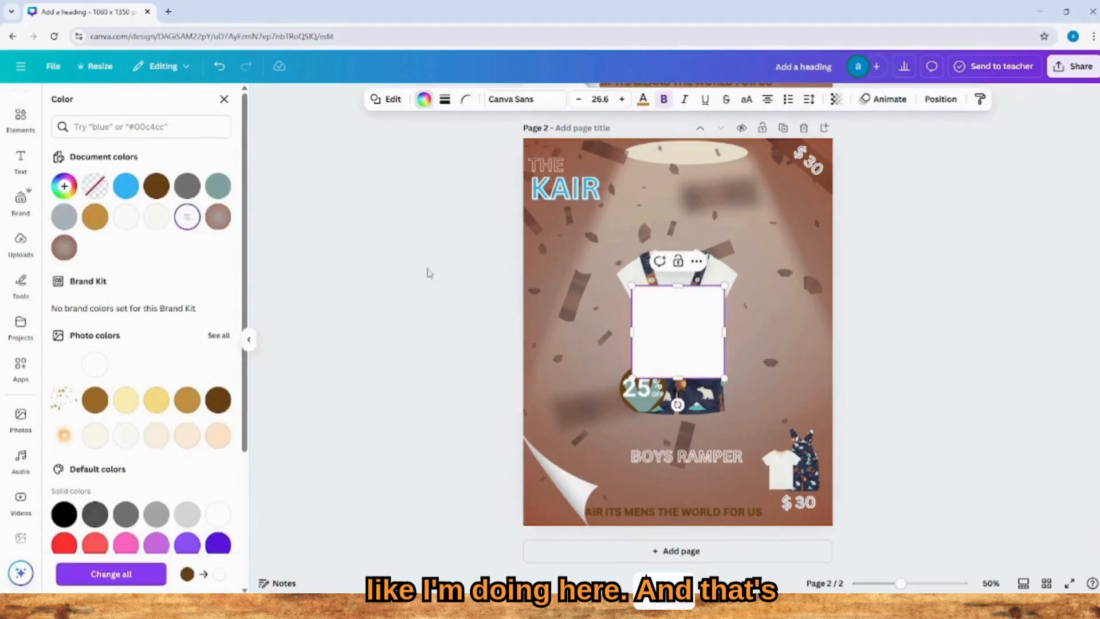
- Rotate and position the white square along the page curl's fold, covering page 2's lower-left corner
drag(675, 345, 496, 521)
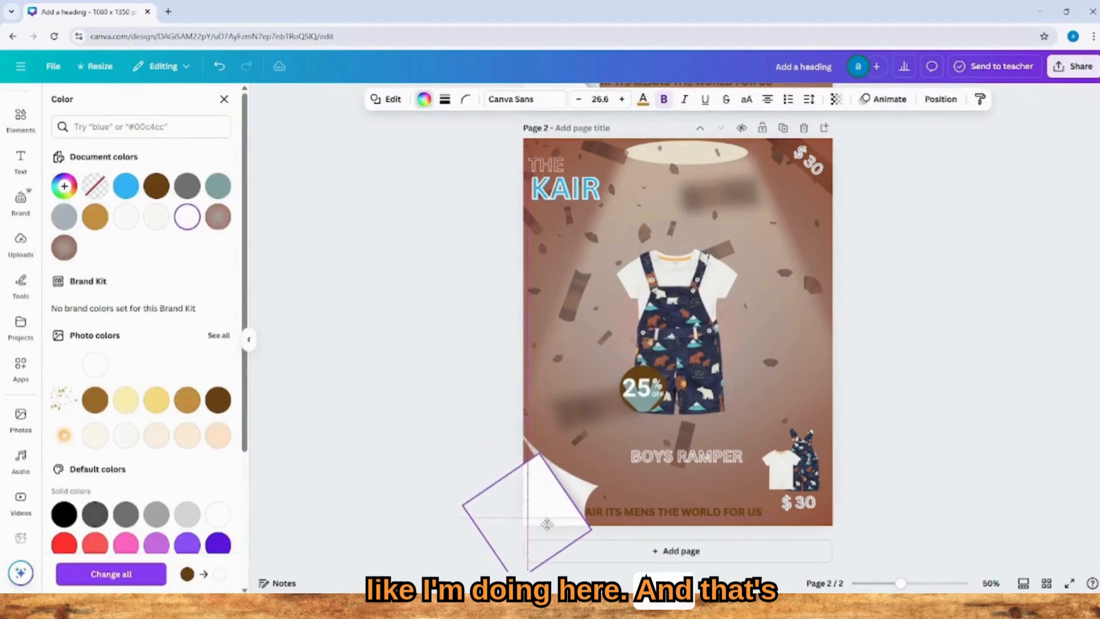
drag(488, 465, 484, 456)
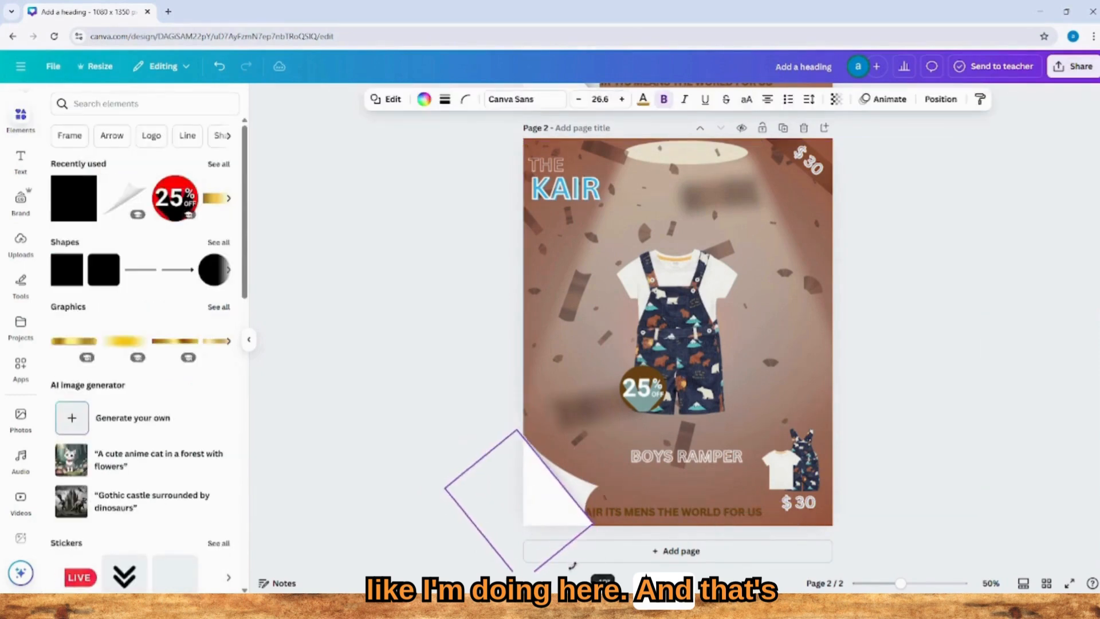
click(535, 282)
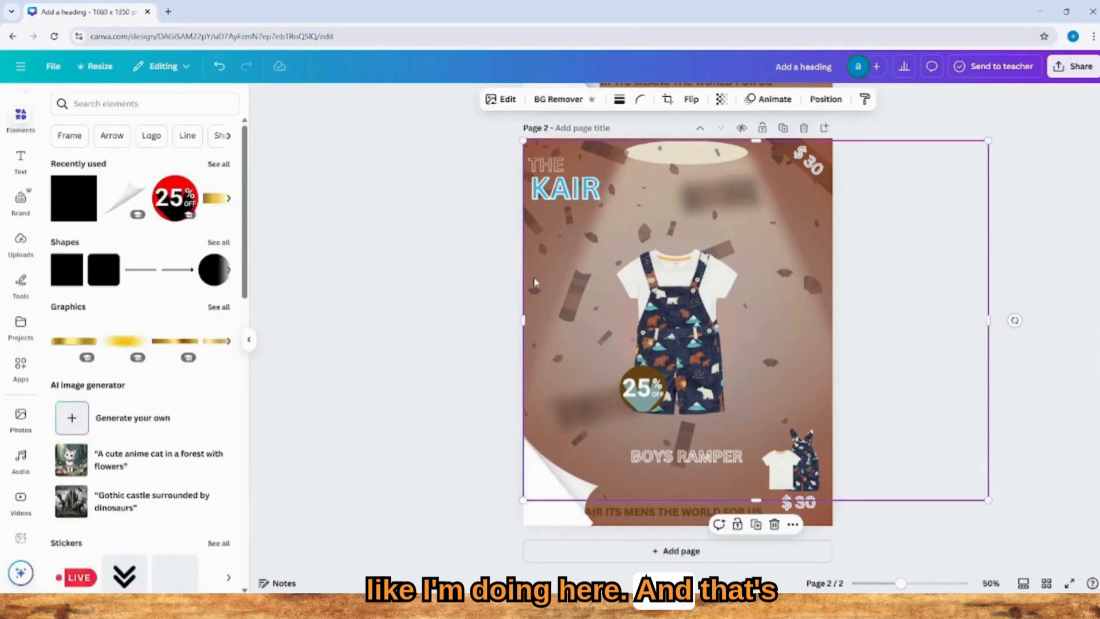
click(577, 522)
drag(592, 522, 584, 525)
drag(570, 459, 572, 463)
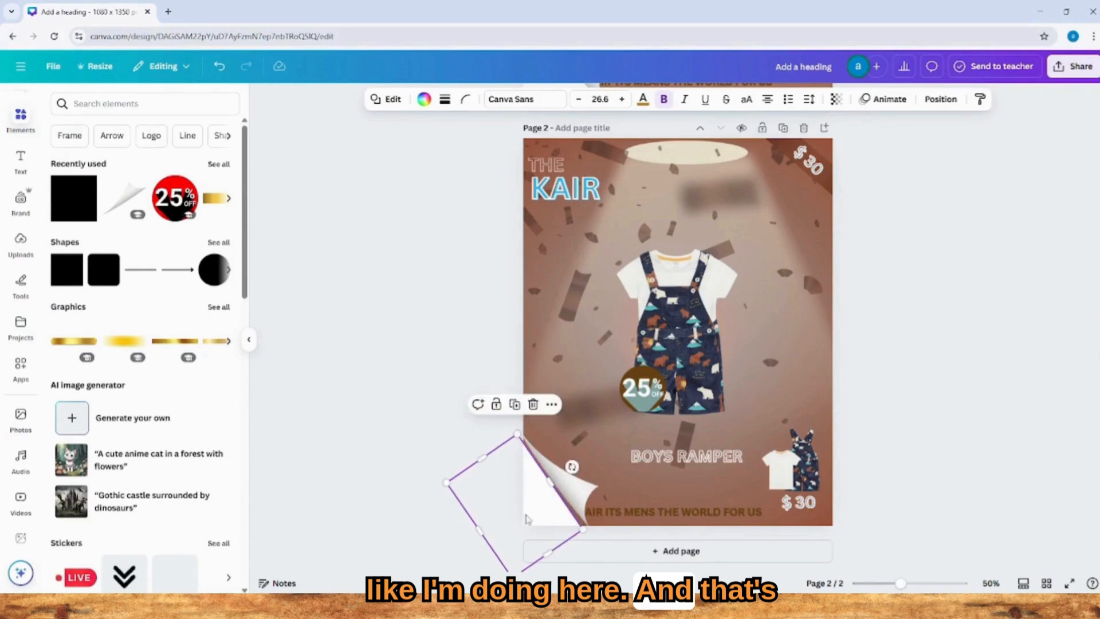
click(576, 464)
click(573, 476)
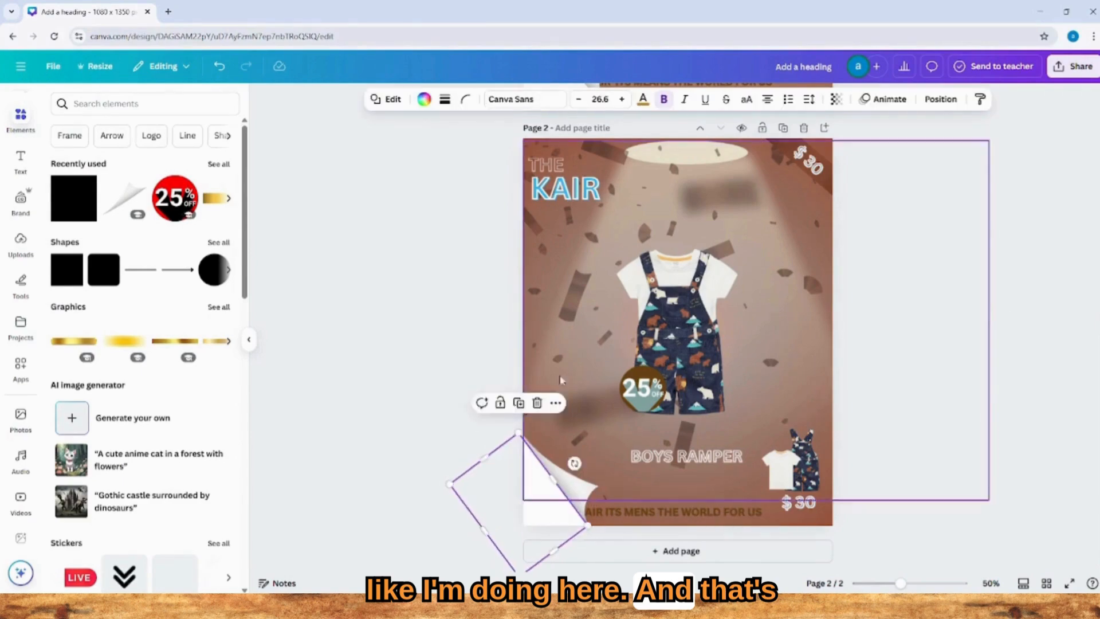